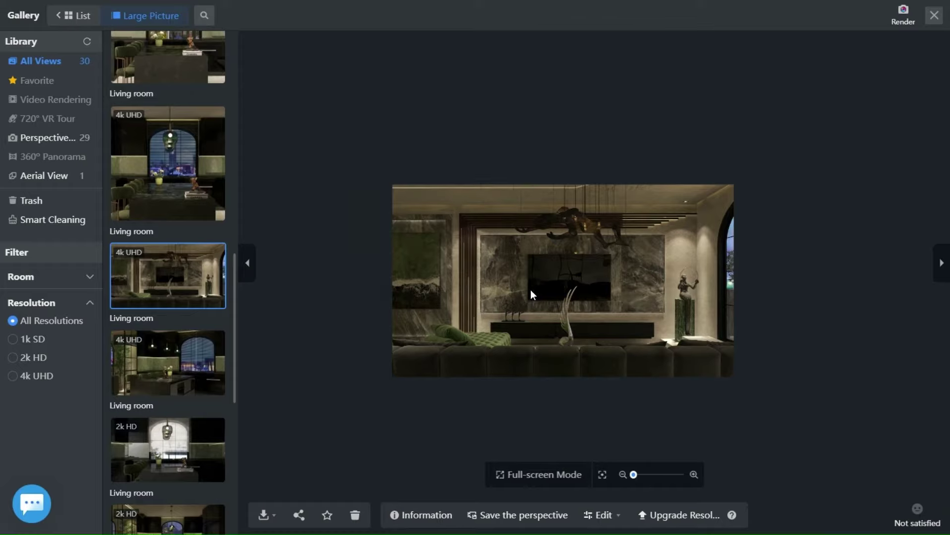
Enlarge the TV wall render in the gallery and browse the other living room renders.
{"action": "scroll", "coordinate": [526, 295], "scroll_direction": "up", "scroll_amount": 3}
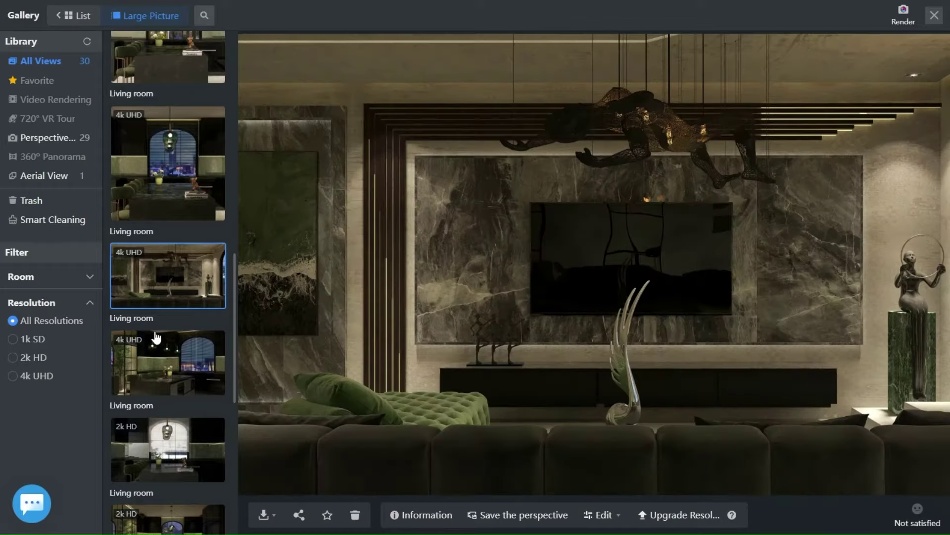
{"action": "scroll", "coordinate": [156, 337], "scroll_direction": "down", "scroll_amount": 10}
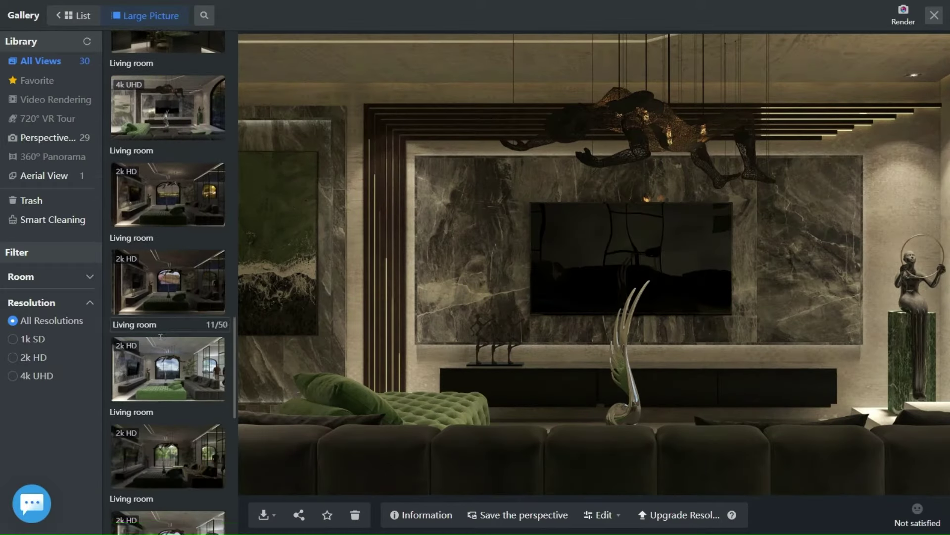
{"action": "scroll", "coordinate": [160, 339], "scroll_direction": "down", "scroll_amount": 8}
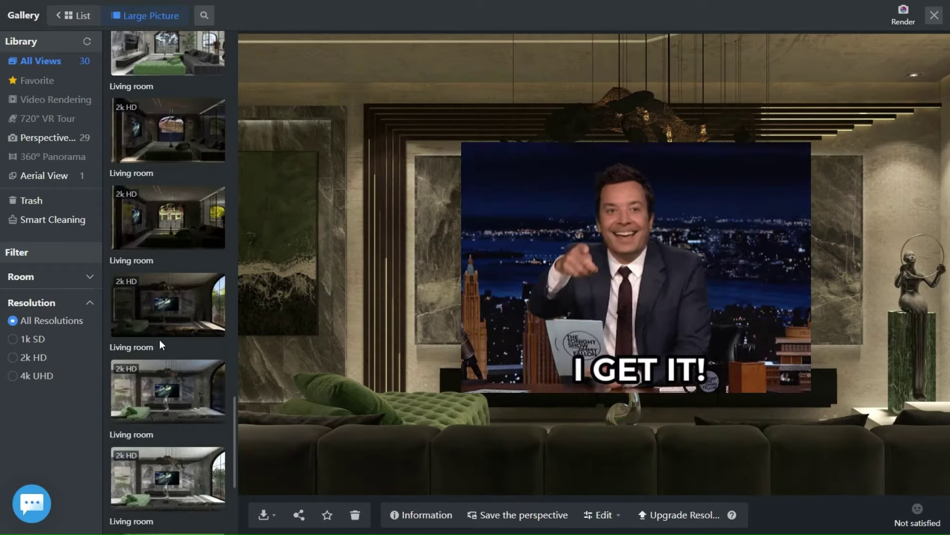
{"action": "scroll", "coordinate": [159, 340], "scroll_direction": "down", "scroll_amount": 5}
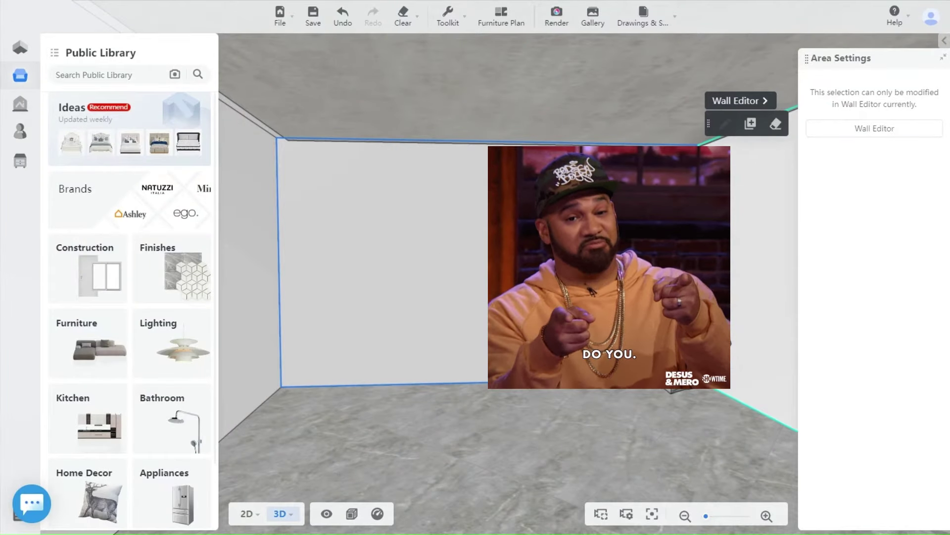
Open the selected blank wall, 4875 by 2800 mm, for editing in the Wall Editor.
{"action": "left_click_drag", "start_coordinate": [493, 330], "coordinate": [456, 283]}
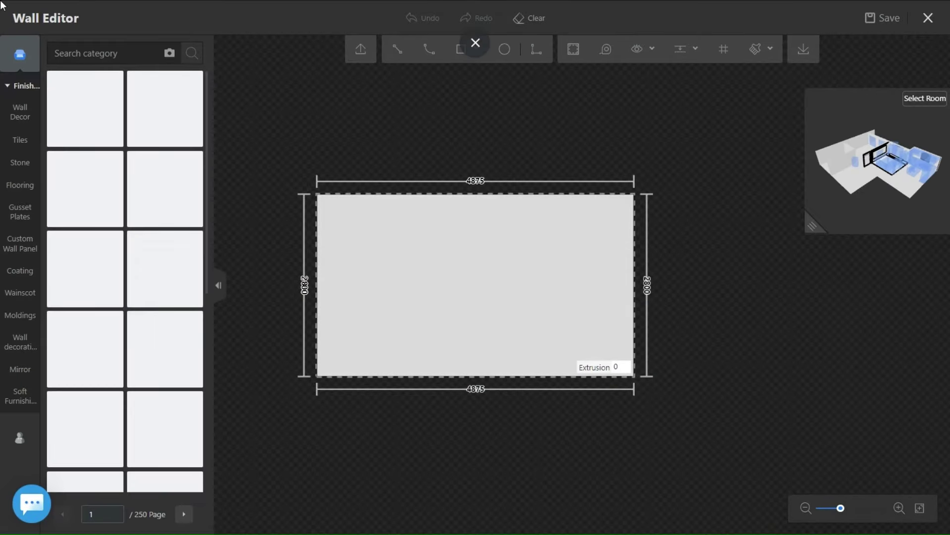
{"action": "scroll", "coordinate": [529, 255], "scroll_direction": "up", "scroll_amount": 2}
{"action": "scroll", "coordinate": [577, 257], "scroll_direction": "up", "scroll_amount": 4}
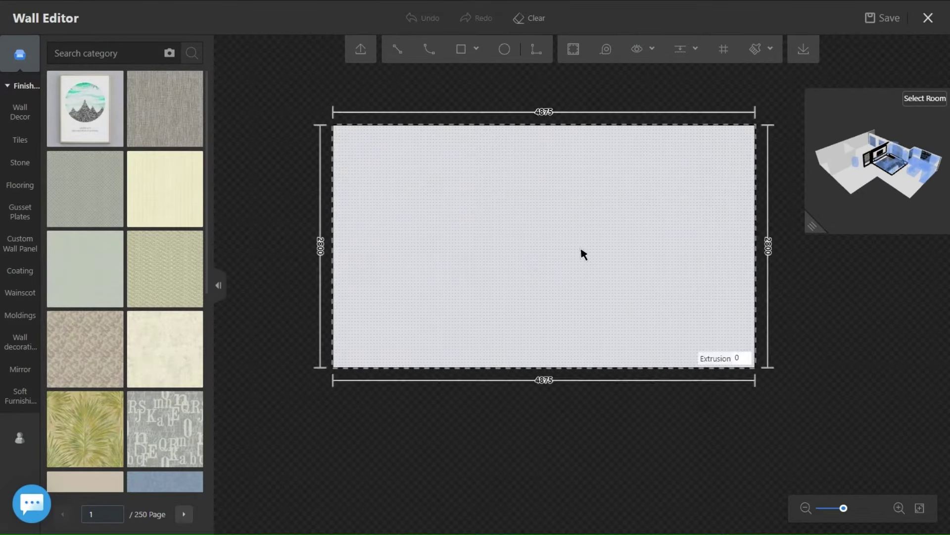
{"action": "scroll", "coordinate": [577, 297], "scroll_direction": "down", "scroll_amount": 2}
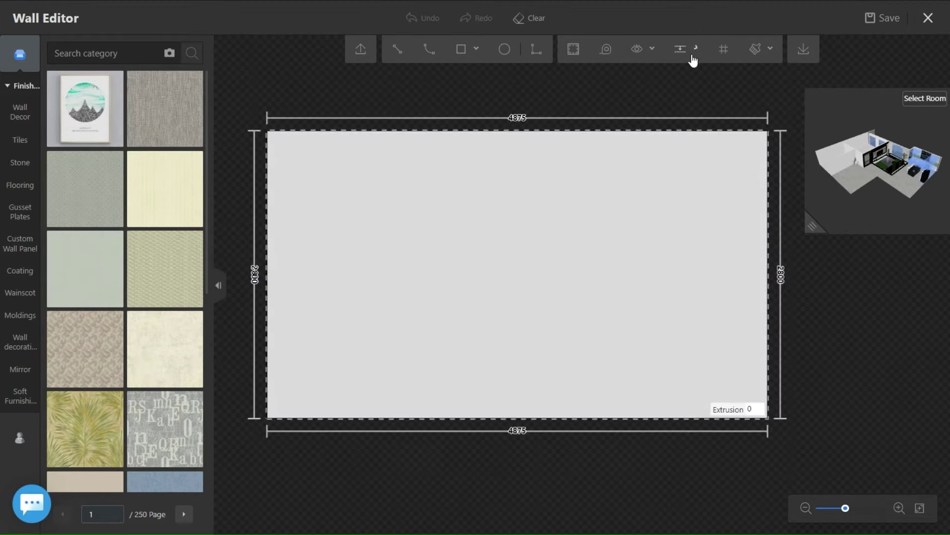
Add a vertical guide on the wall's left edge and a second one offset from it inside the wall.
{"action": "mouse_move", "coordinate": [680, 55]}
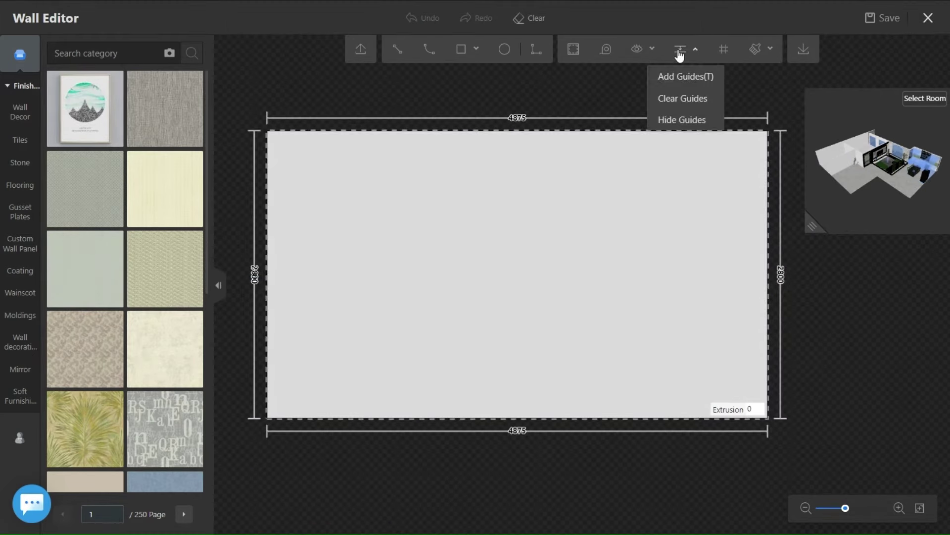
{"action": "left_click", "coordinate": [688, 78]}
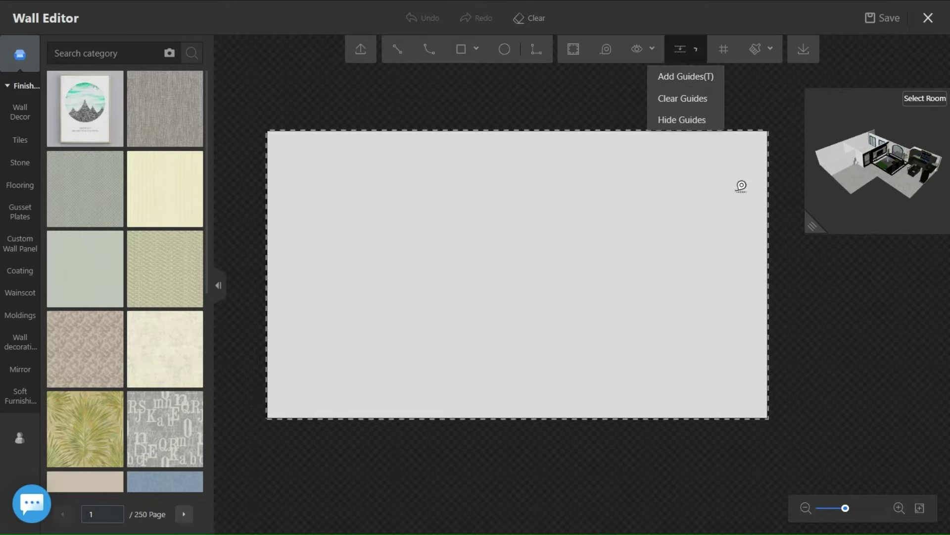
{"action": "left_click", "coordinate": [769, 213]}
{"action": "left_click", "coordinate": [276, 232]}
{"action": "left_click", "coordinate": [269, 233]}
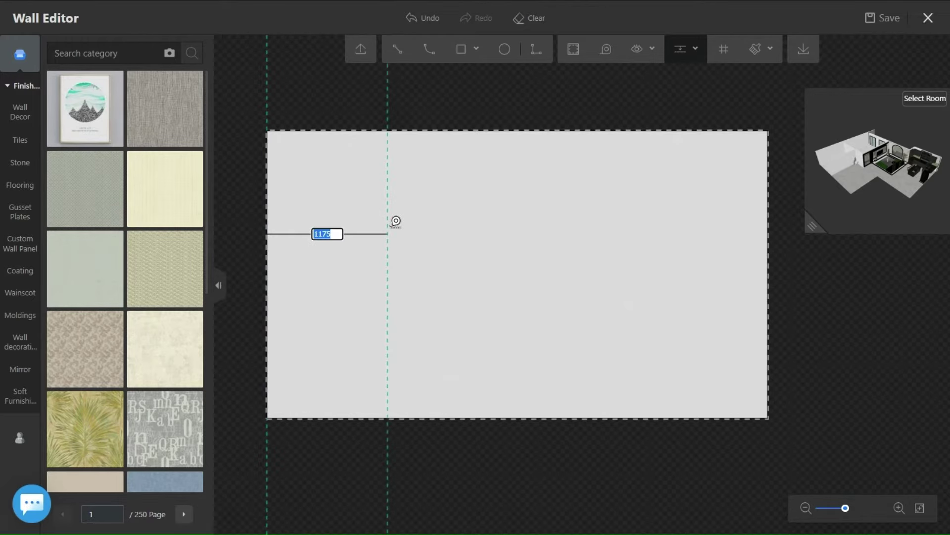
{"action": "left_click", "coordinate": [385, 221]}
Enlarge the 3D room preview and frame the blank wall beside the seated figure sculpture in it.
{"action": "scroll", "coordinate": [380, 221], "scroll_direction": "up", "scroll_amount": 5}
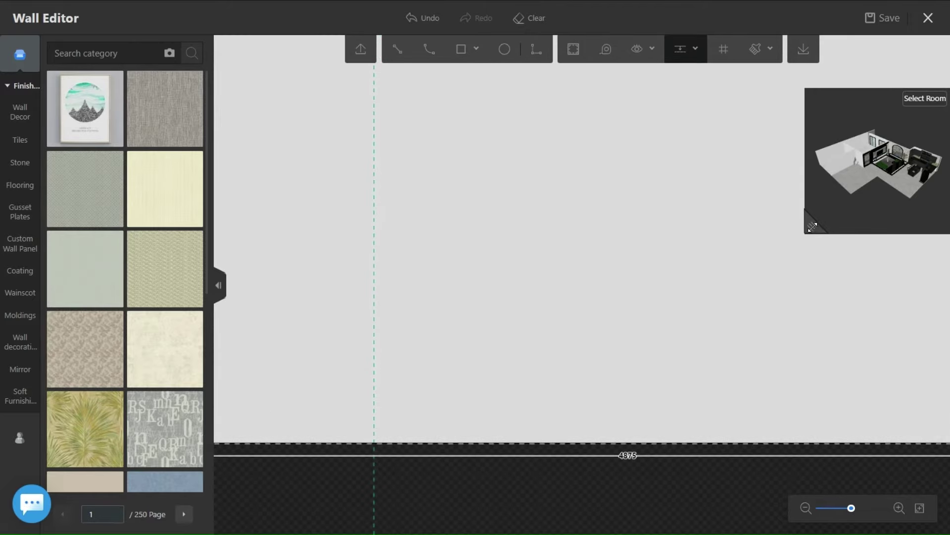
{"action": "left_click_drag", "start_coordinate": [810, 225], "coordinate": [757, 212]}
{"action": "left_click_drag", "start_coordinate": [803, 193], "coordinate": [812, 181]}
{"action": "scroll", "coordinate": [814, 173], "scroll_direction": "up", "scroll_amount": 6}
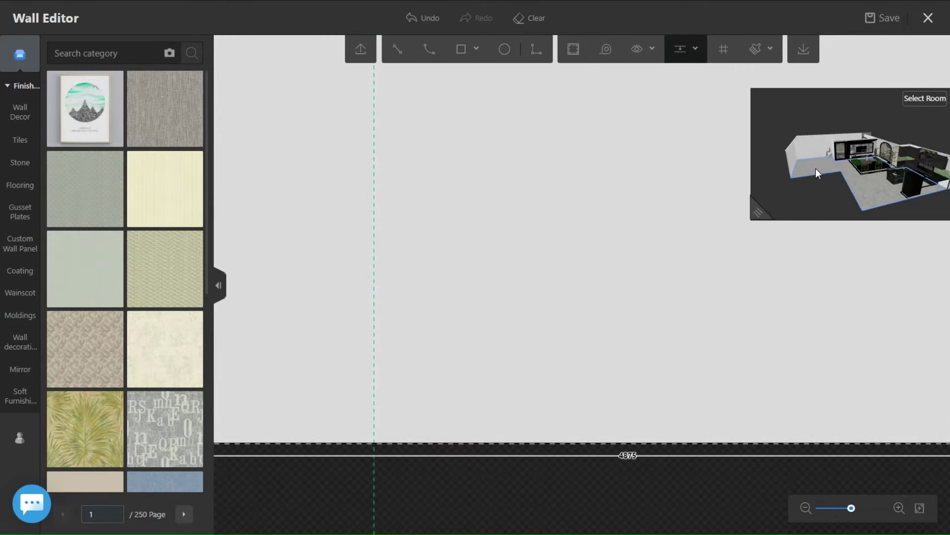
{"action": "scroll", "coordinate": [808, 165], "scroll_direction": "up", "scroll_amount": 2}
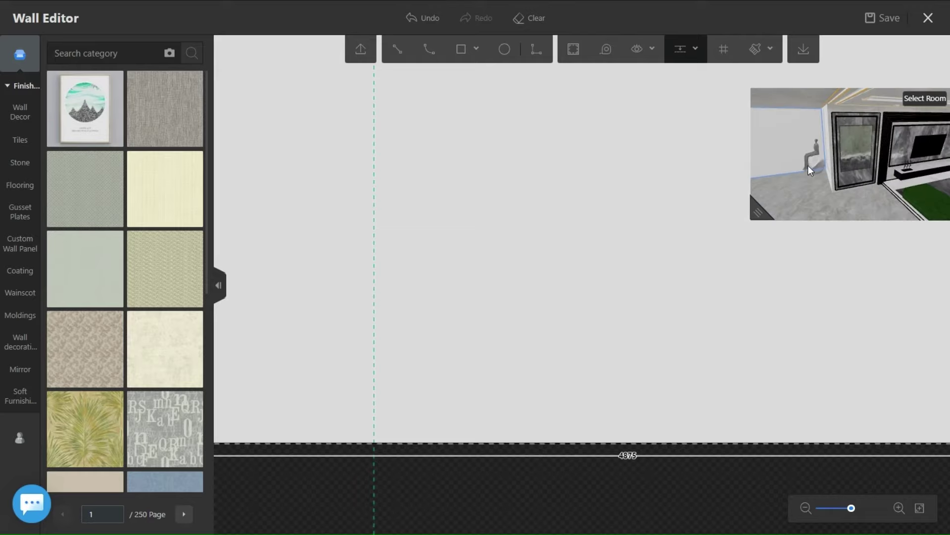
{"action": "left_click_drag", "start_coordinate": [808, 165], "coordinate": [927, 136]}
{"action": "scroll", "coordinate": [825, 169], "scroll_direction": "up", "scroll_amount": 2}
{"action": "mouse_move", "coordinate": [825, 169]}
{"action": "left_mouse_down"}
{"action": "mouse_move", "coordinate": [809, 184]}
{"action": "mouse_move", "coordinate": [817, 184]}
{"action": "mouse_move", "coordinate": [812, 164]}
{"action": "left_mouse_up"}
{"action": "scroll", "coordinate": [812, 163], "scroll_direction": "up", "scroll_amount": 4}
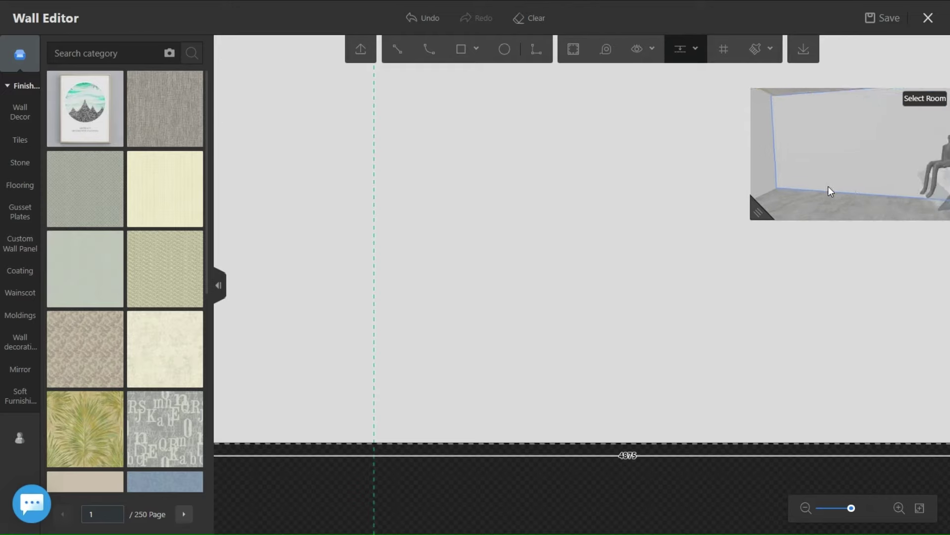
{"action": "mouse_move", "coordinate": [828, 186]}
{"action": "left_mouse_down"}
{"action": "mouse_move", "coordinate": [844, 182]}
{"action": "mouse_move", "coordinate": [828, 184]}
{"action": "left_mouse_up"}
Add two more vertical guides to the right of the inner guide, spaced about 110 mm apart.
{"action": "middle_click_drag", "start_coordinate": [515, 220], "coordinate": [510, 297]}
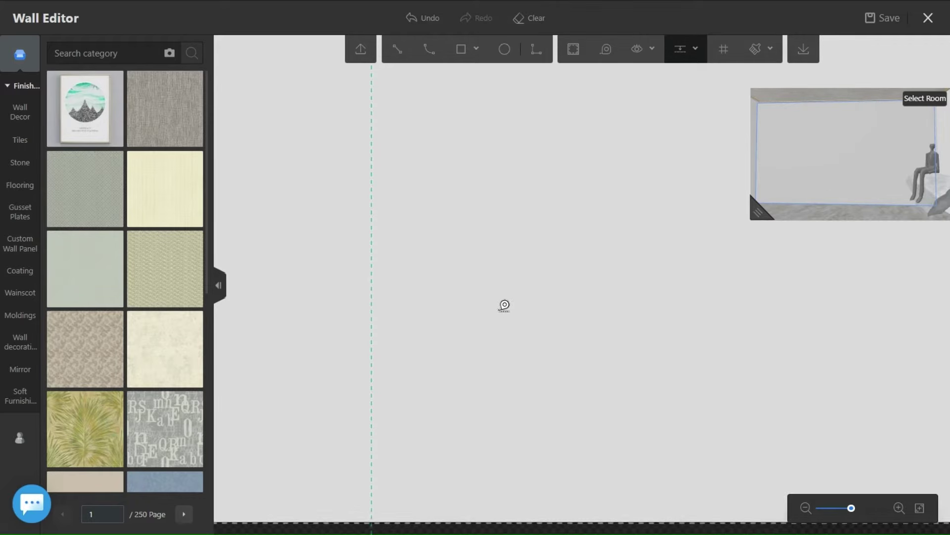
{"action": "scroll", "coordinate": [491, 171], "scroll_direction": "down", "scroll_amount": 2}
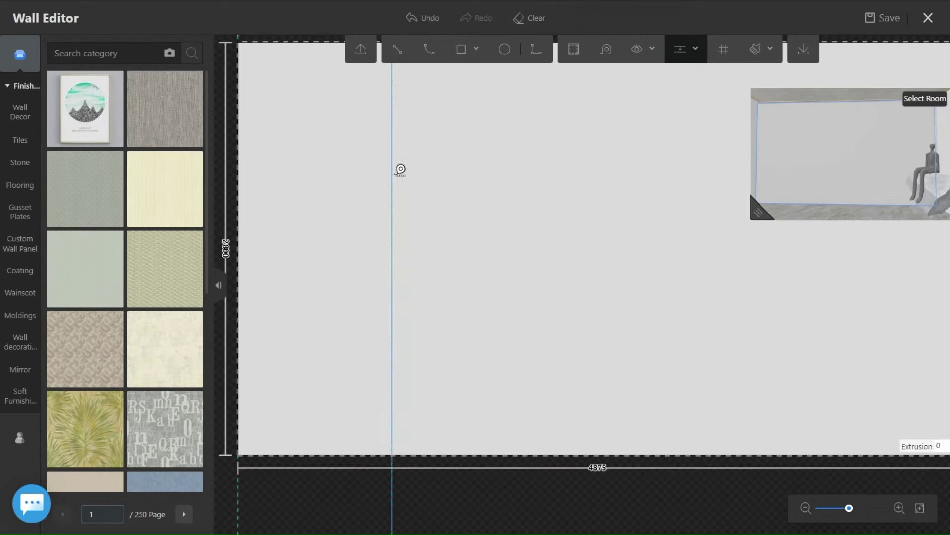
{"action": "left_click", "coordinate": [401, 170]}
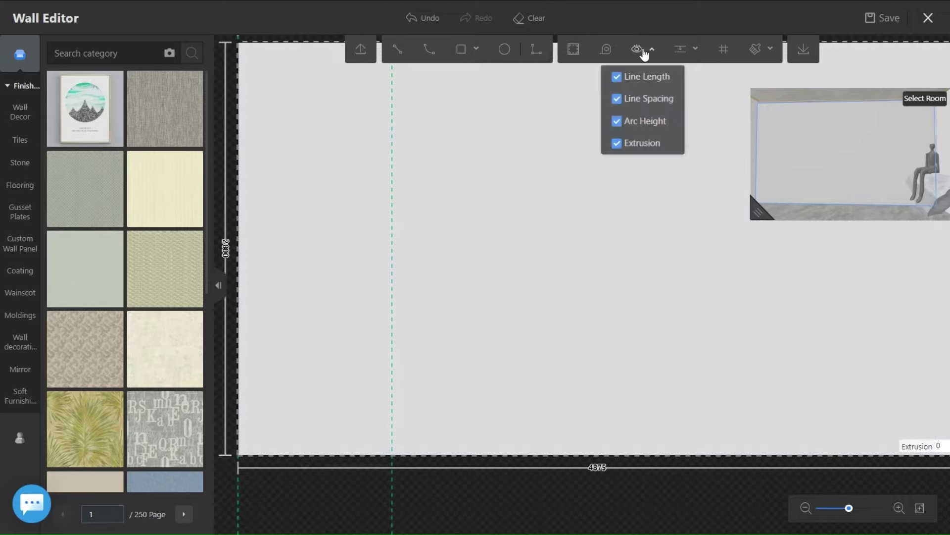
{"action": "left_click", "coordinate": [683, 51]}
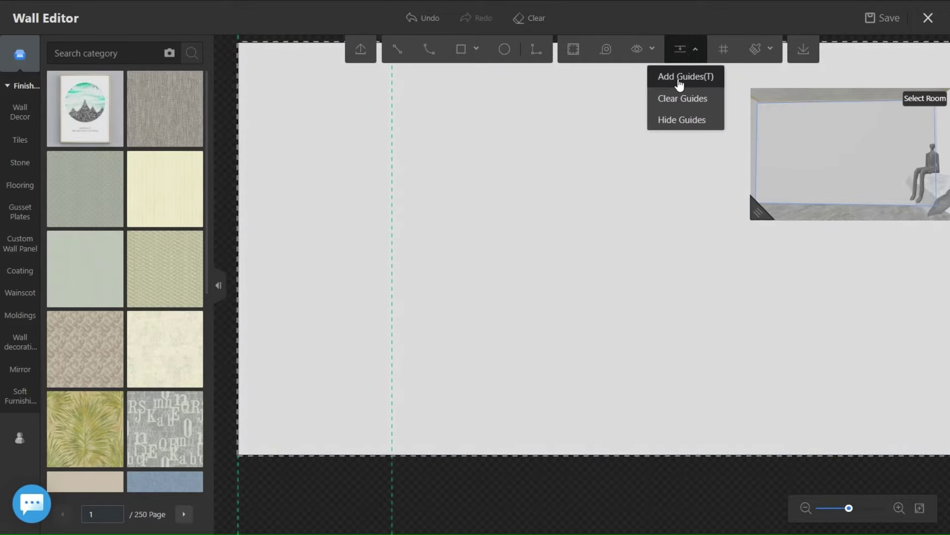
{"action": "left_click", "coordinate": [393, 240]}
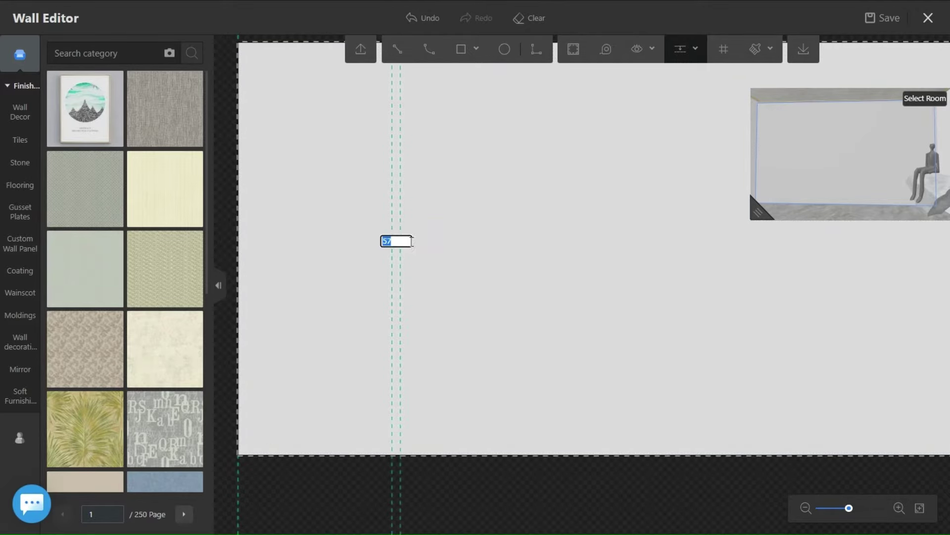
{"action": "left_click", "coordinate": [410, 212]}
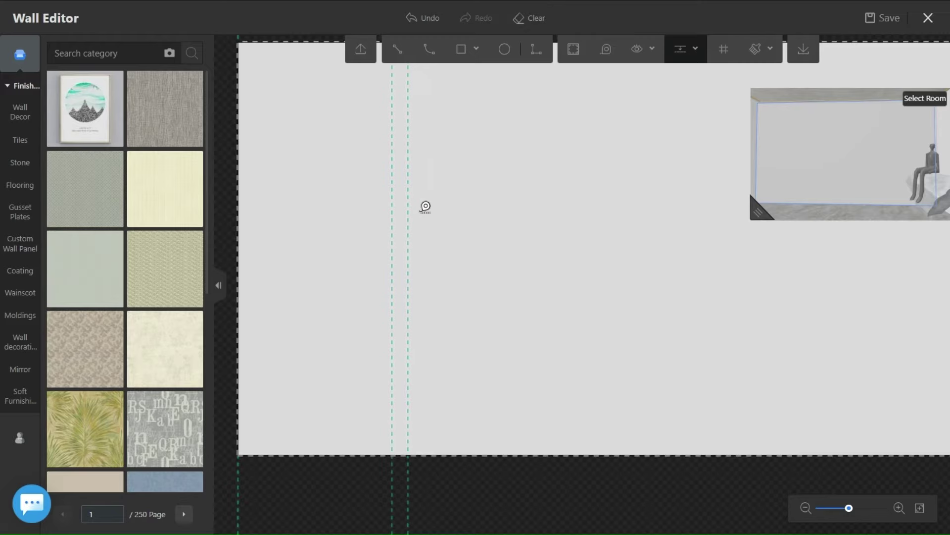
{"action": "left_click", "coordinate": [419, 206]}
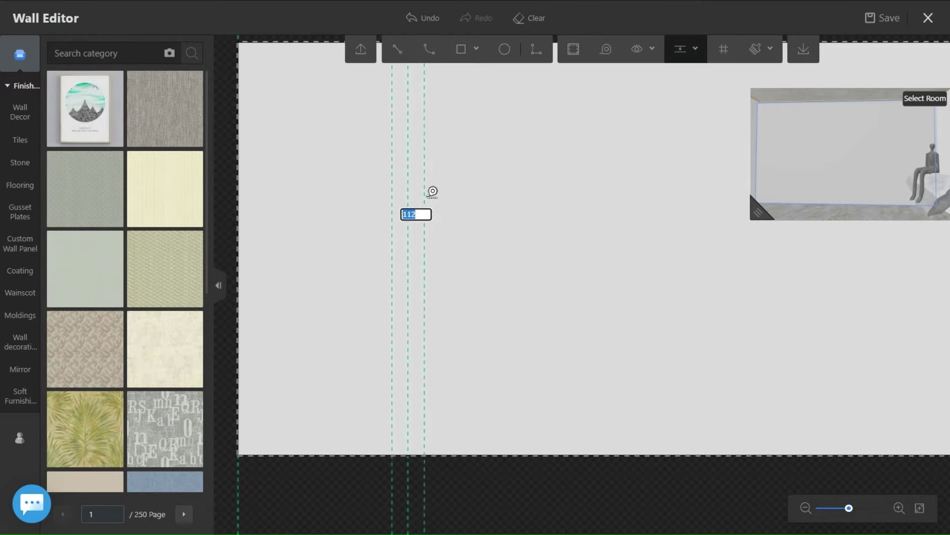
{"action": "left_click", "coordinate": [432, 191]}
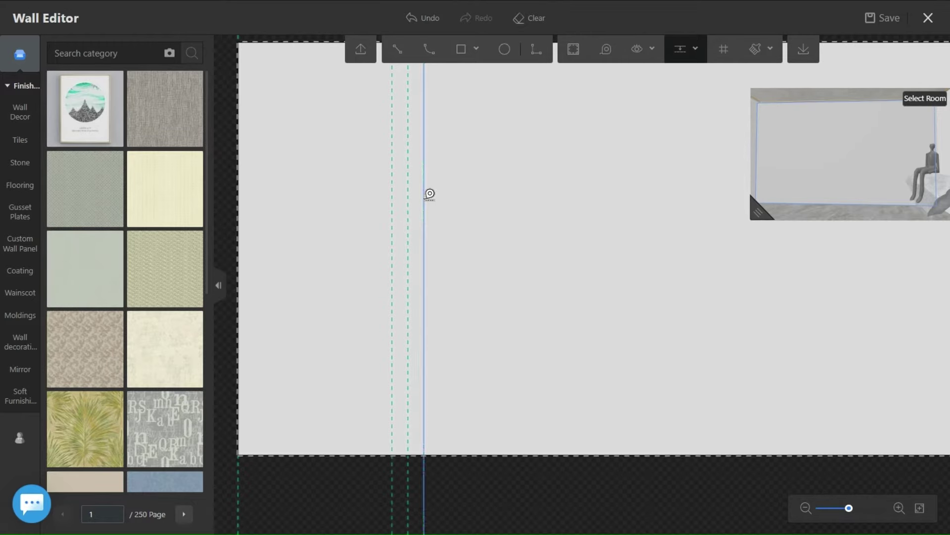
Add two further vertical guides to the right of the existing ones, each offset 108 mm from the previous guide.
{"action": "left_click", "coordinate": [430, 194]}
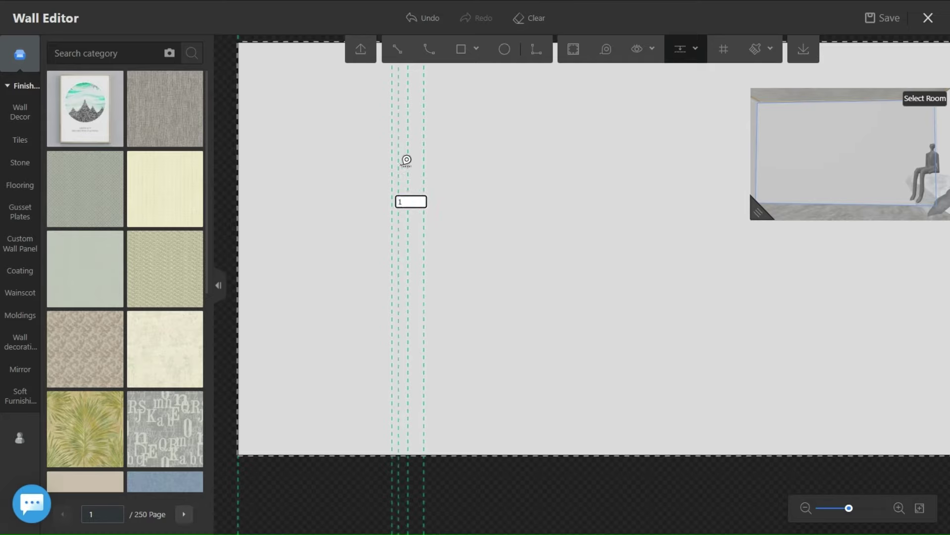
{"action": "key", "text": "Return"}
{"action": "left_click", "coordinate": [408, 160]}
{"action": "left_click", "coordinate": [429, 271]}
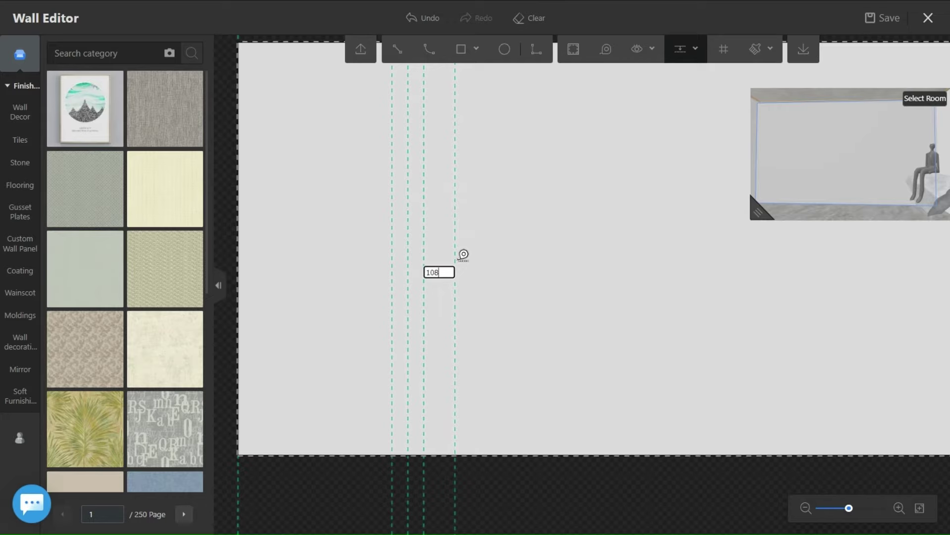
{"action": "type", "text": "108"}
{"action": "key", "text": "Return"}
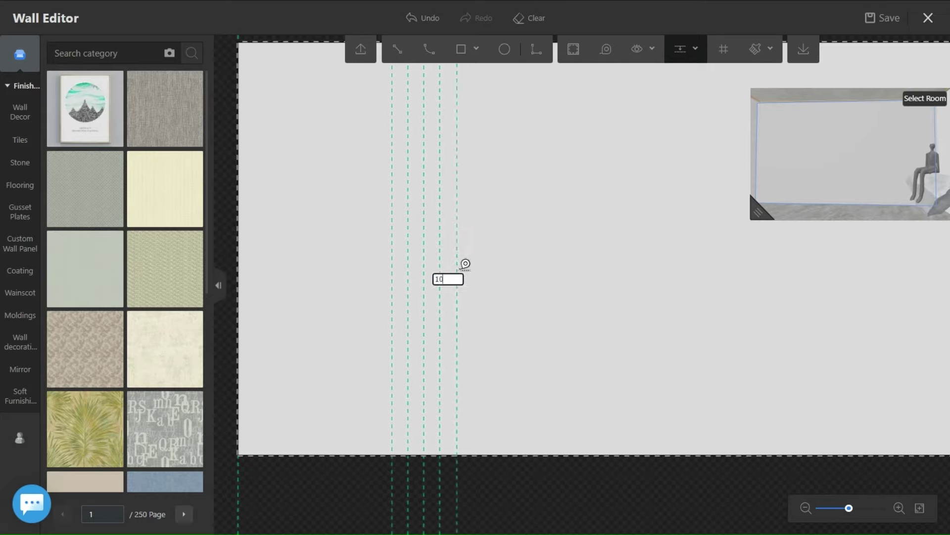
{"action": "key", "text": "Return"}
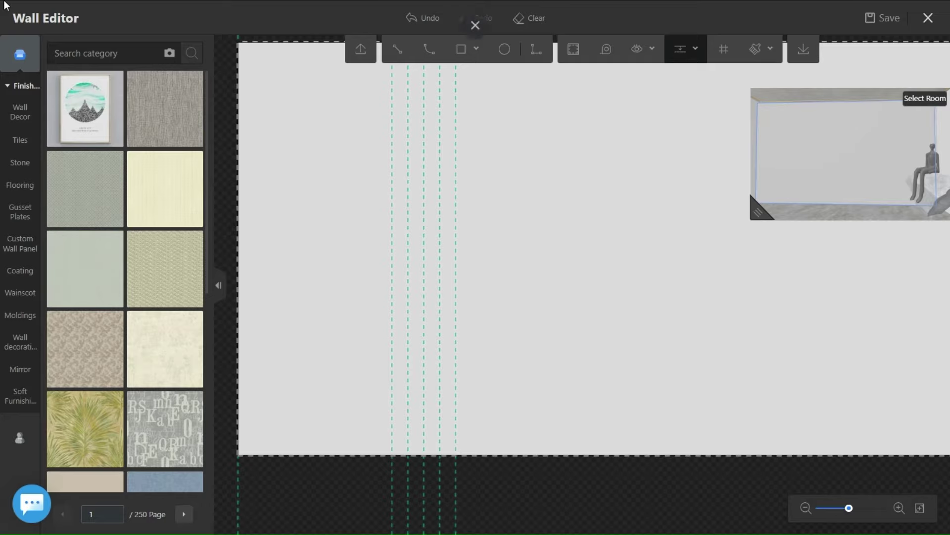
{"action": "key", "text": "Escape"}
Add a horizontal guide across the upper part of the wall, offset upward from its bottom edge.
{"action": "scroll", "coordinate": [346, 297], "scroll_direction": "down", "scroll_amount": 2}
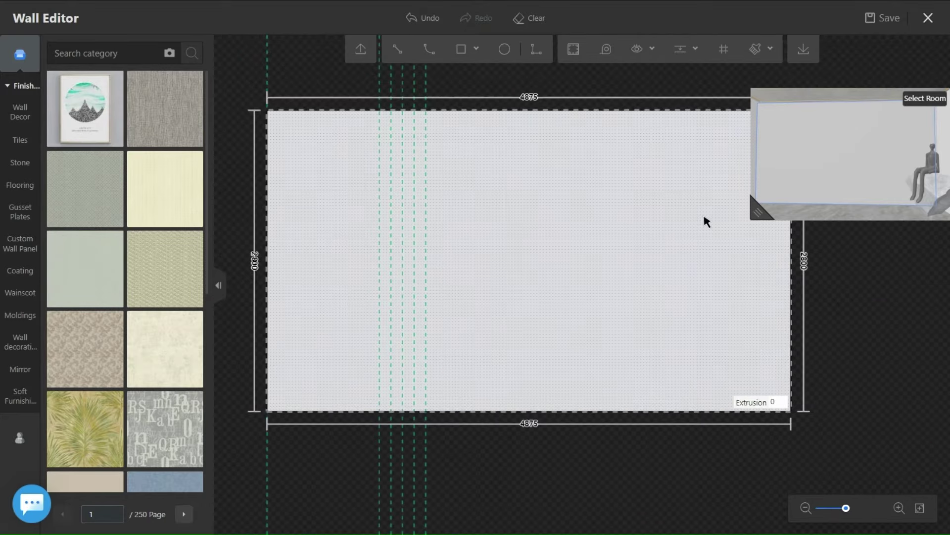
{"action": "left_click_drag", "start_coordinate": [704, 214], "coordinate": [585, 307]}
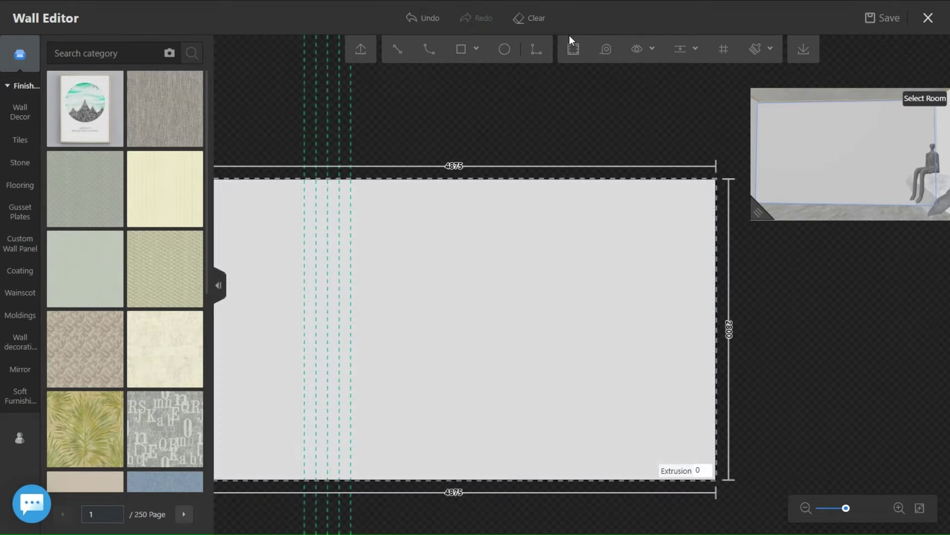
{"action": "left_click", "coordinate": [677, 51]}
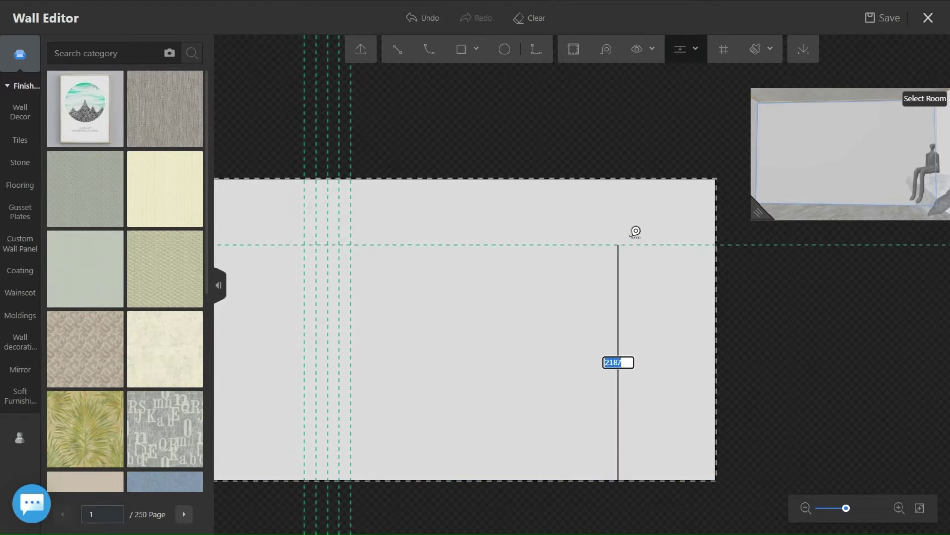
{"action": "left_click", "coordinate": [639, 218]}
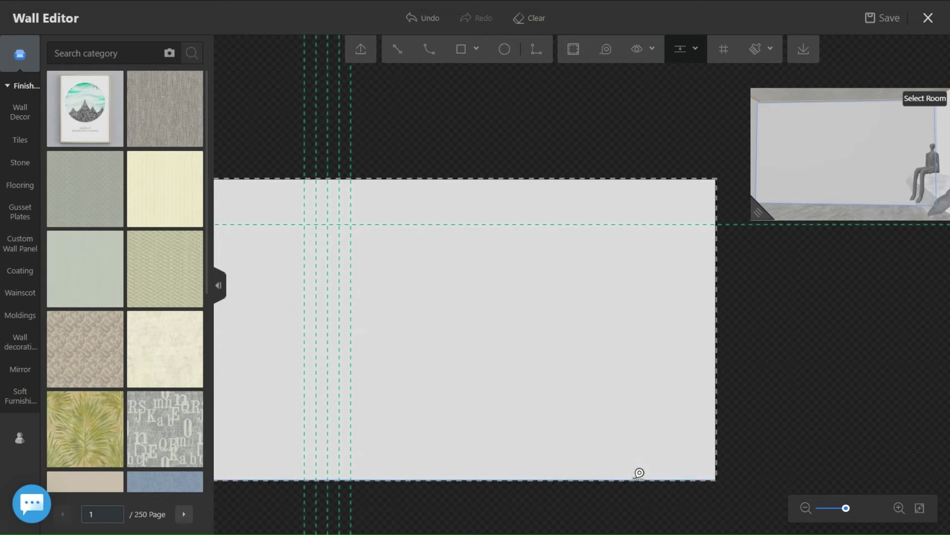
{"action": "left_click", "coordinate": [639, 478]}
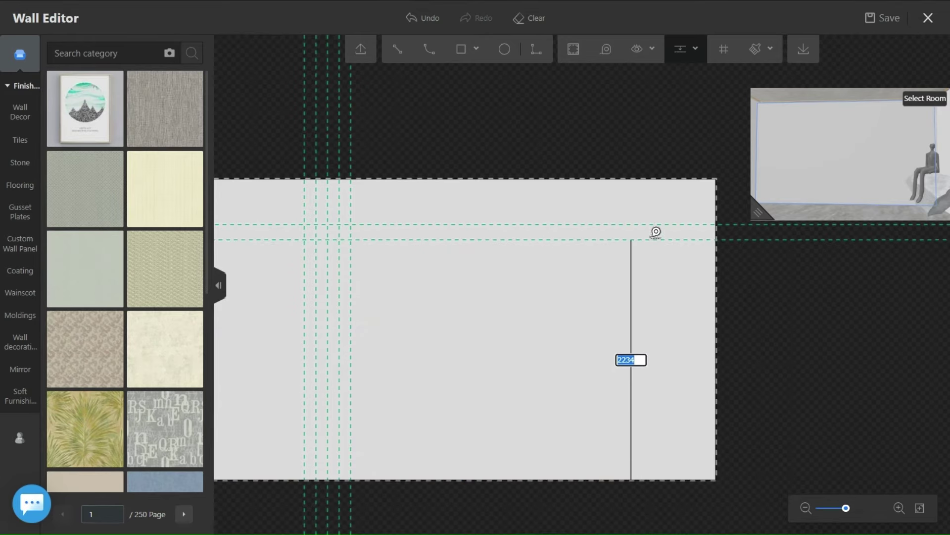
{"action": "right_click", "coordinate": [650, 240]}
Add two more horizontal guides below the upper one, spaced 108 mm apart.
{"action": "left_click", "coordinate": [685, 51]}
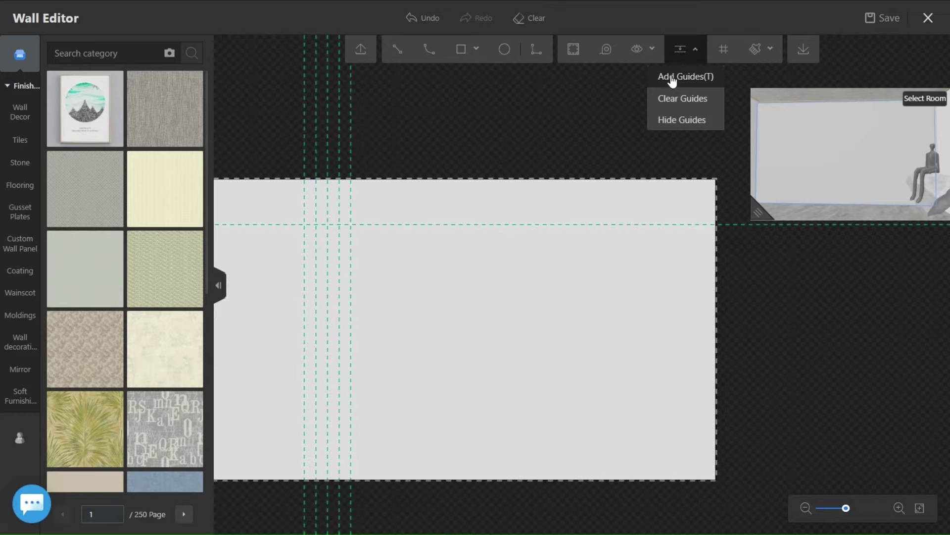
{"action": "left_click", "coordinate": [670, 79]}
{"action": "left_click", "coordinate": [631, 225]}
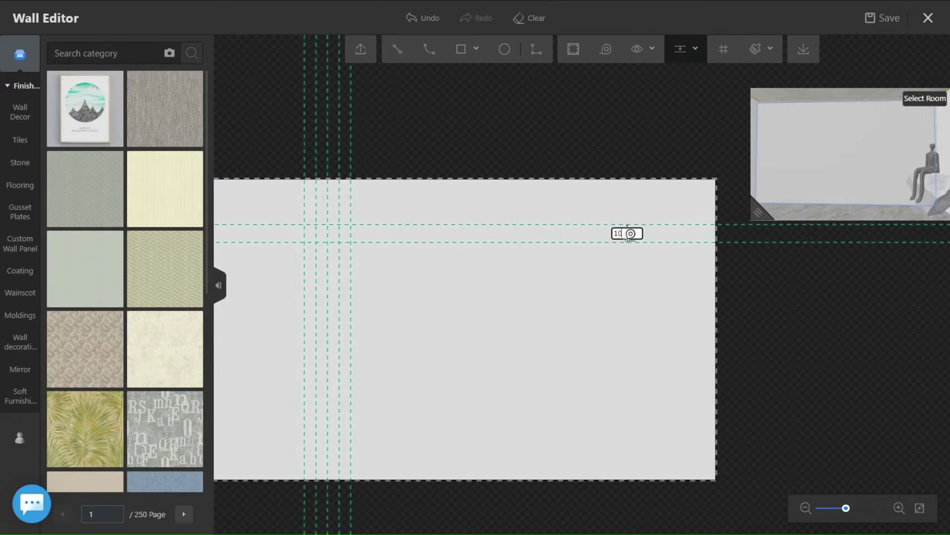
{"action": "key", "text": "Return"}
{"action": "left_click_drag", "start_coordinate": [629, 235], "coordinate": [640, 247]}
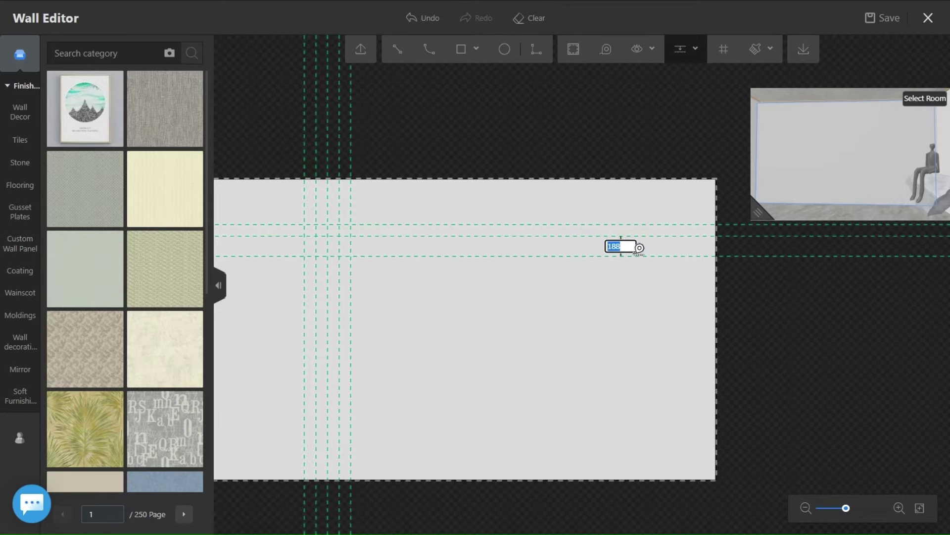
{"action": "key", "text": "Return"}
{"action": "key", "text": "Escape"}
Add a fourth horizontal guide below the others, keeping the 108 mm spacing.
{"action": "left_click", "coordinate": [698, 48]}
{"action": "left_click", "coordinate": [685, 74]}
{"action": "left_click", "coordinate": [648, 254]}
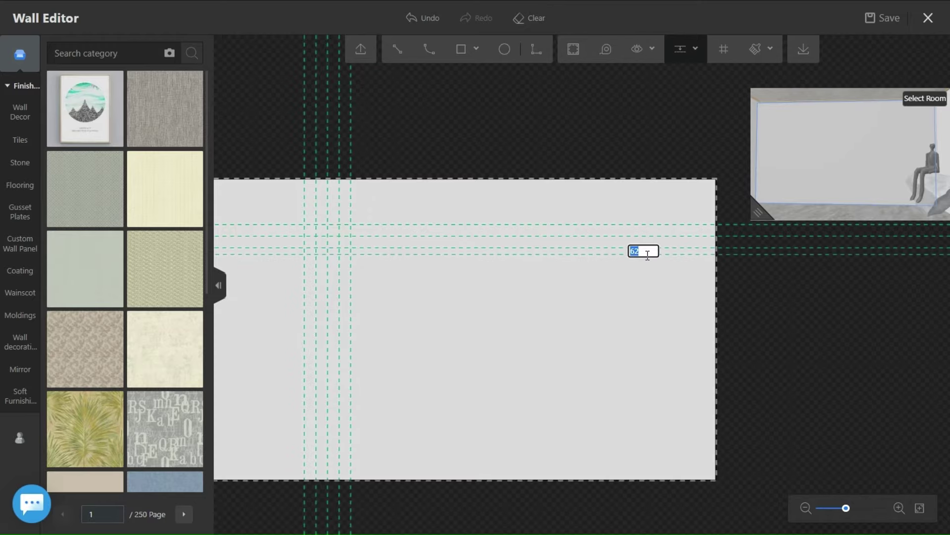
{"action": "key", "text": "Return"}
{"action": "key", "text": "Escape"}
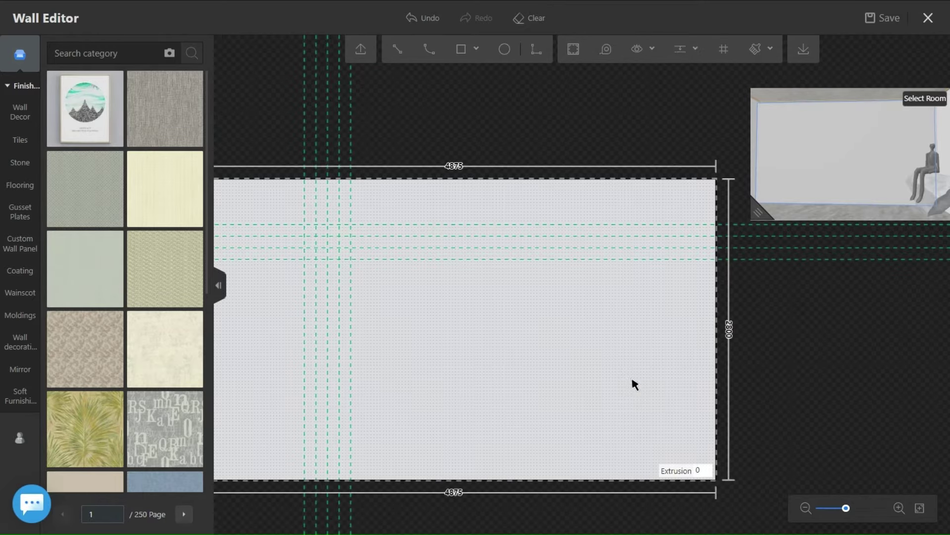
Draw a path line along the lowest horizontal guide, from the wall's right edge to just short of the wall's middle.
{"action": "middle_click_drag", "start_coordinate": [571, 353], "coordinate": [608, 327]}
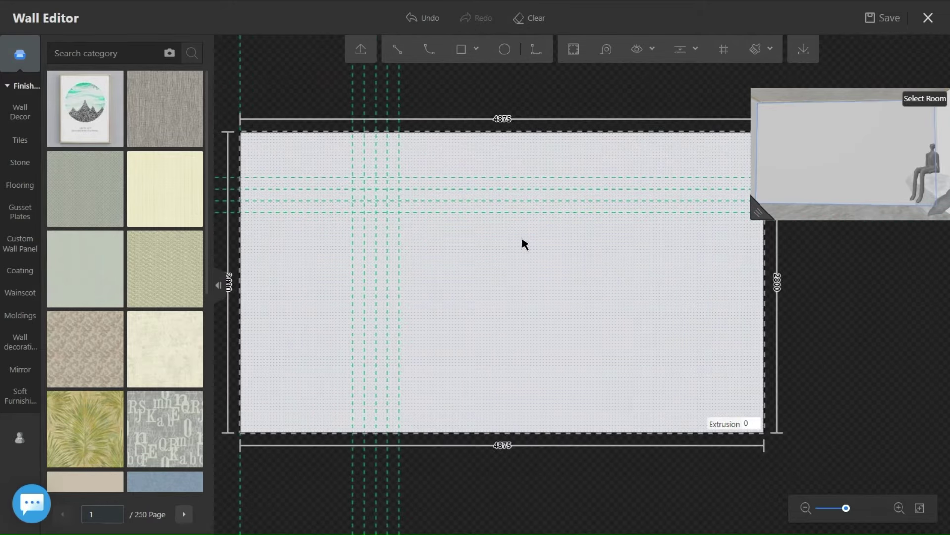
{"action": "left_click", "coordinate": [535, 52]}
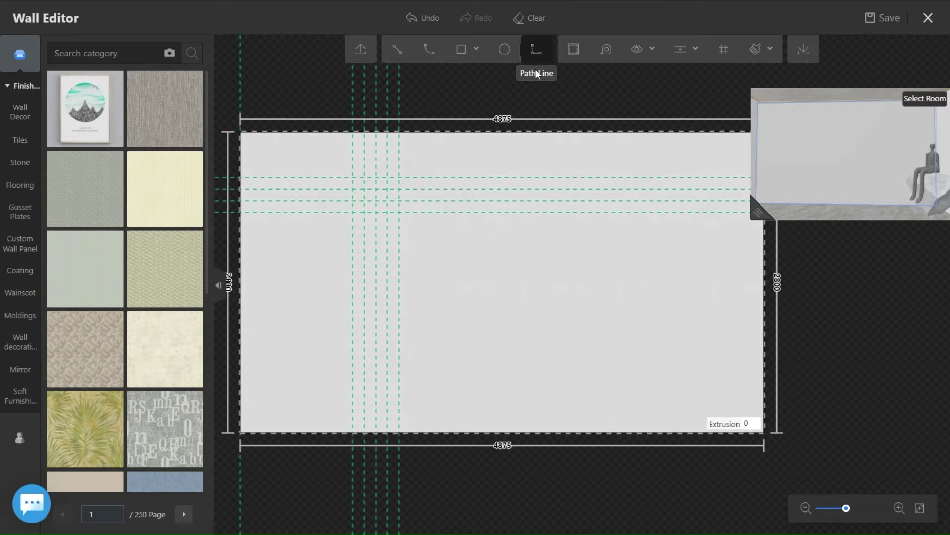
{"action": "scroll", "coordinate": [602, 271], "scroll_direction": "up", "scroll_amount": 1}
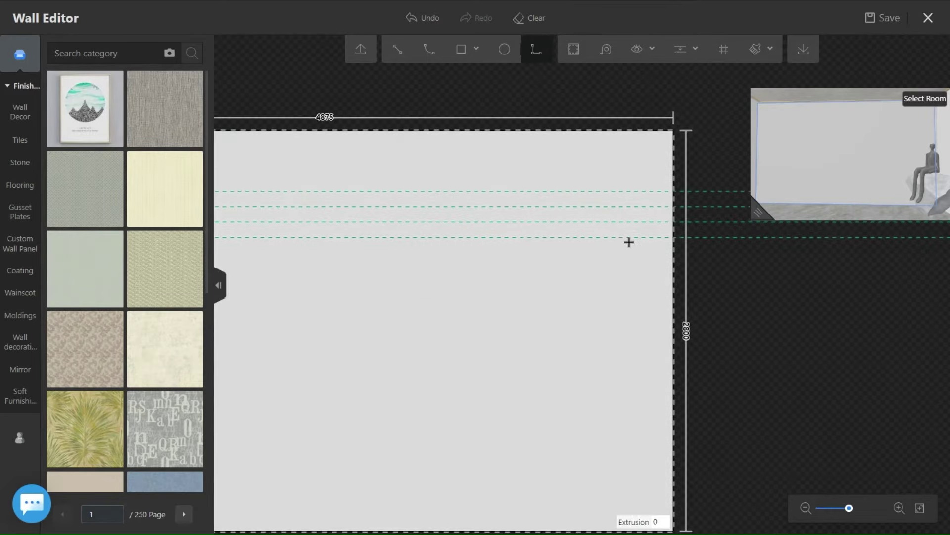
{"action": "left_click", "coordinate": [672, 237]}
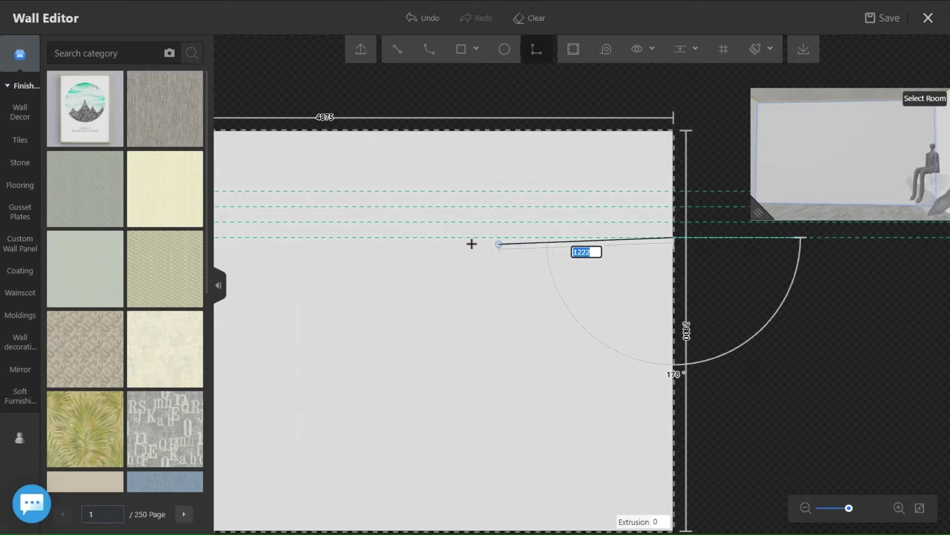
{"action": "middle_click_drag", "start_coordinate": [319, 231], "coordinate": [547, 216]}
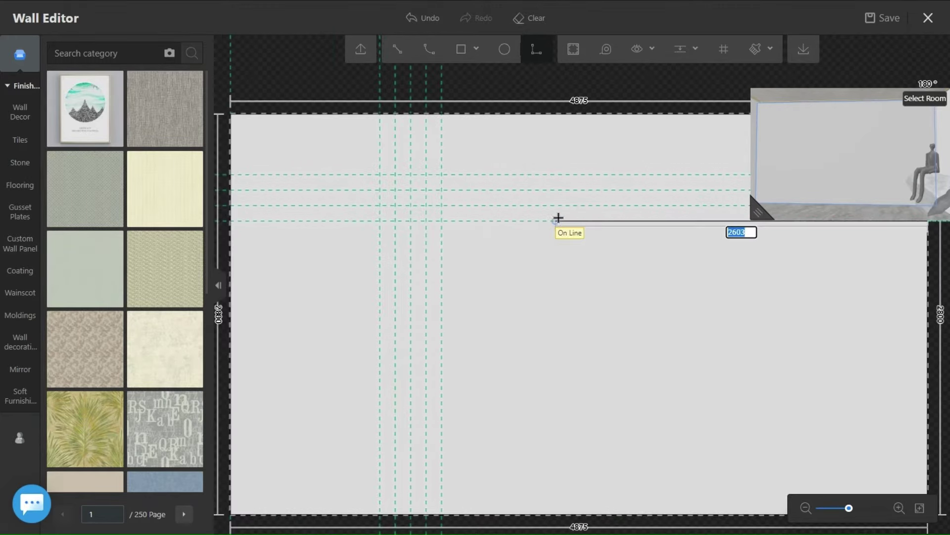
{"action": "left_click", "coordinate": [614, 220]}
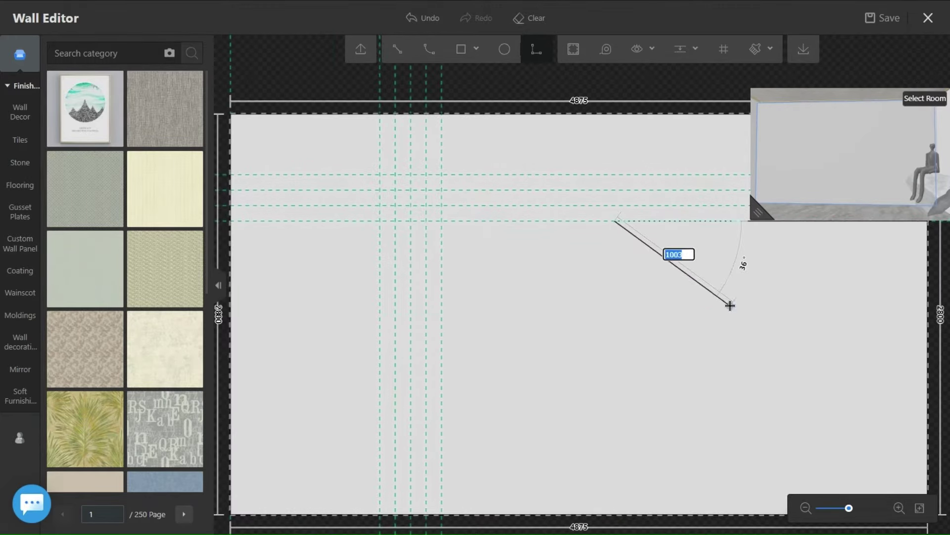
{"action": "right_click", "coordinate": [729, 304]}
{"action": "middle_click_drag", "start_coordinate": [582, 318], "coordinate": [578, 318]}
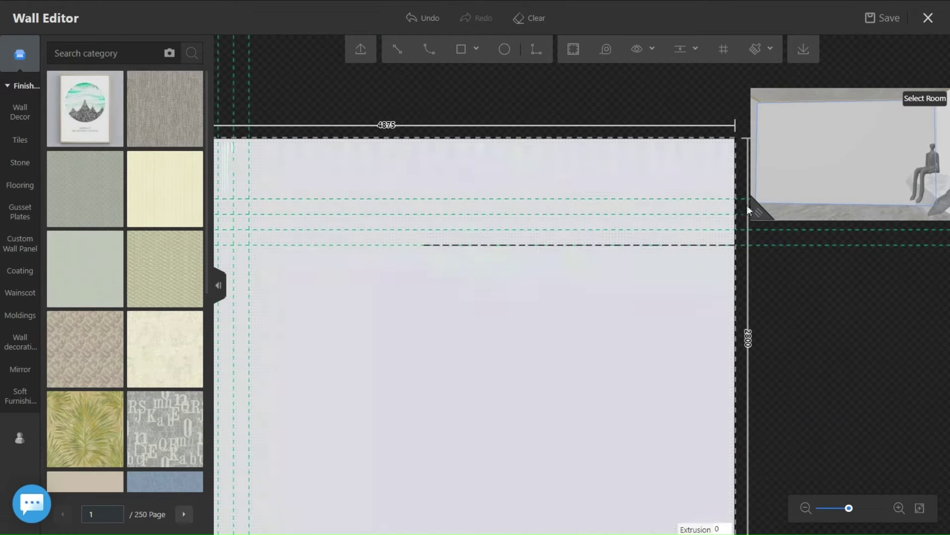
Draw three progressively shorter path lines from the wall's right edge along the three upper horizontal guides, with the shortest on top.
{"action": "left_click", "coordinate": [548, 49]}
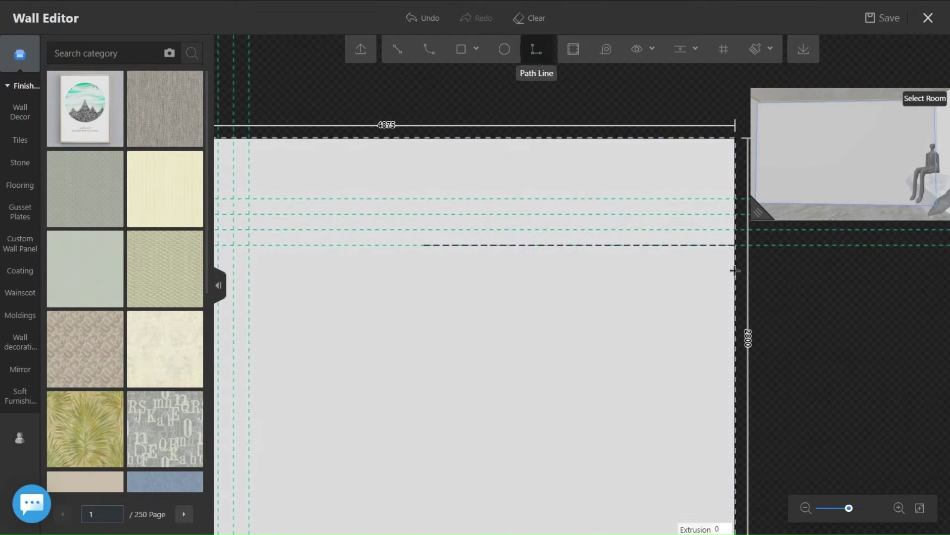
{"action": "left_click", "coordinate": [734, 230]}
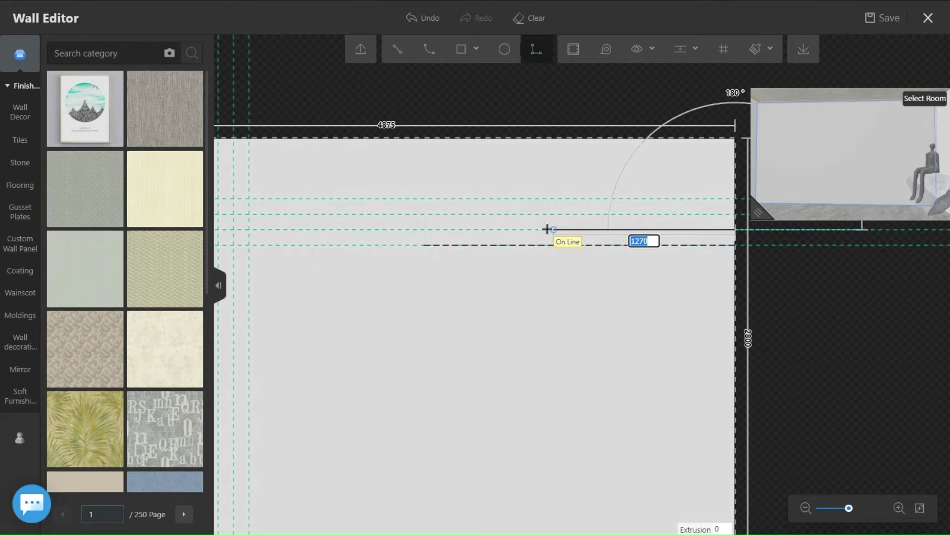
{"action": "key", "text": "Escape"}
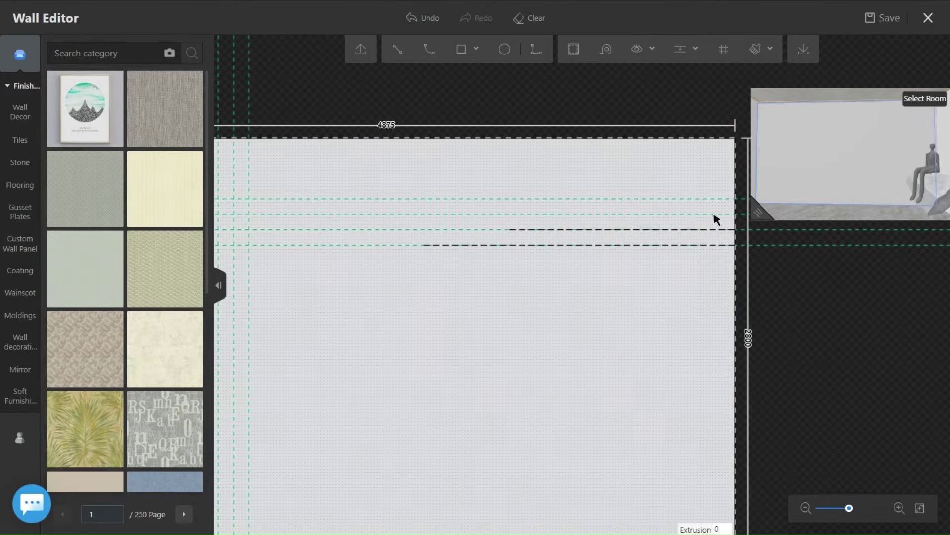
{"action": "left_click", "coordinate": [536, 49]}
{"action": "left_click", "coordinate": [733, 214]}
{"action": "left_click", "coordinate": [582, 213]}
{"action": "key", "text": "Escape"}
{"action": "left_click", "coordinate": [534, 51]}
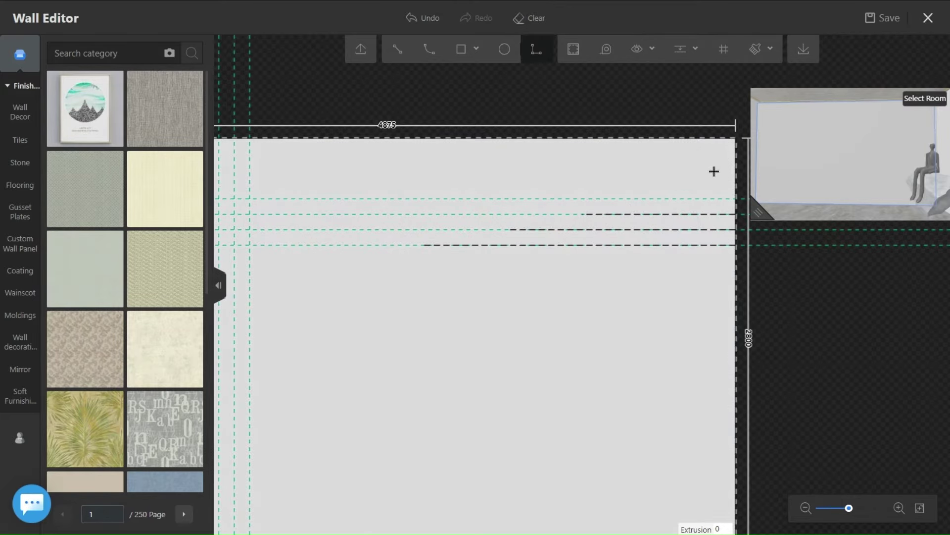
{"action": "left_click", "coordinate": [735, 198]}
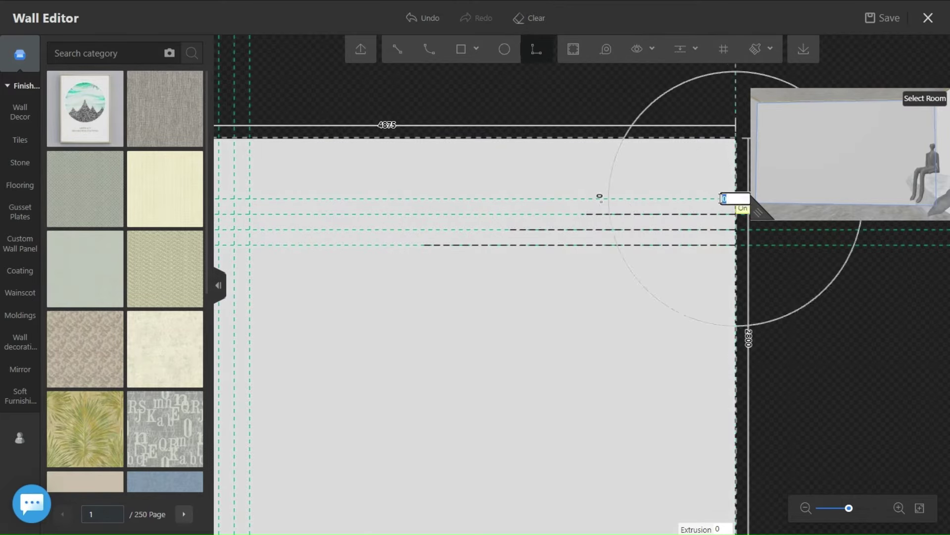
{"action": "left_click", "coordinate": [628, 198]}
{"action": "key", "text": "Escape"}
Make the lowest horizontal path line an embedded no-slot light strip with the light orange preset color and 300% brightness.
{"action": "middle_click_drag", "start_coordinate": [686, 294], "coordinate": [609, 265]}
{"action": "left_click", "coordinate": [580, 211]}
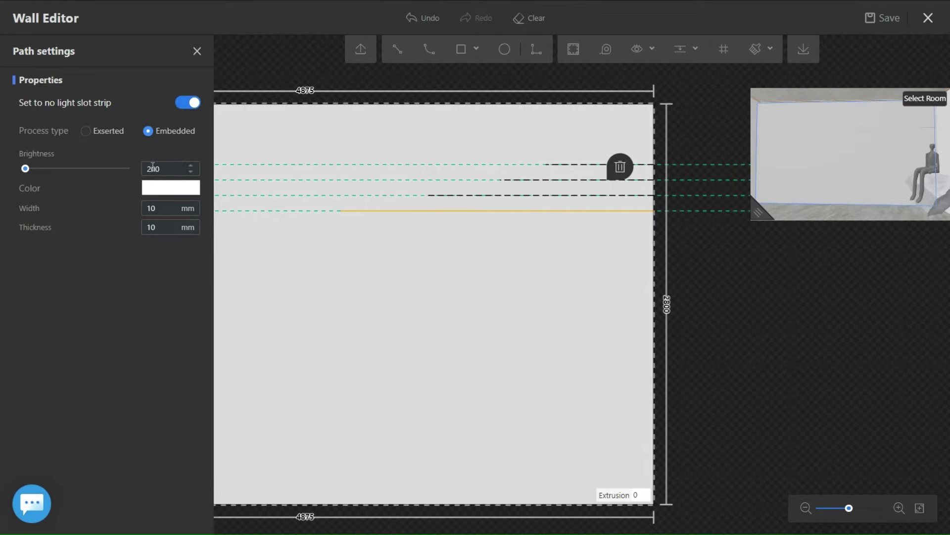
{"action": "left_click", "coordinate": [156, 194]}
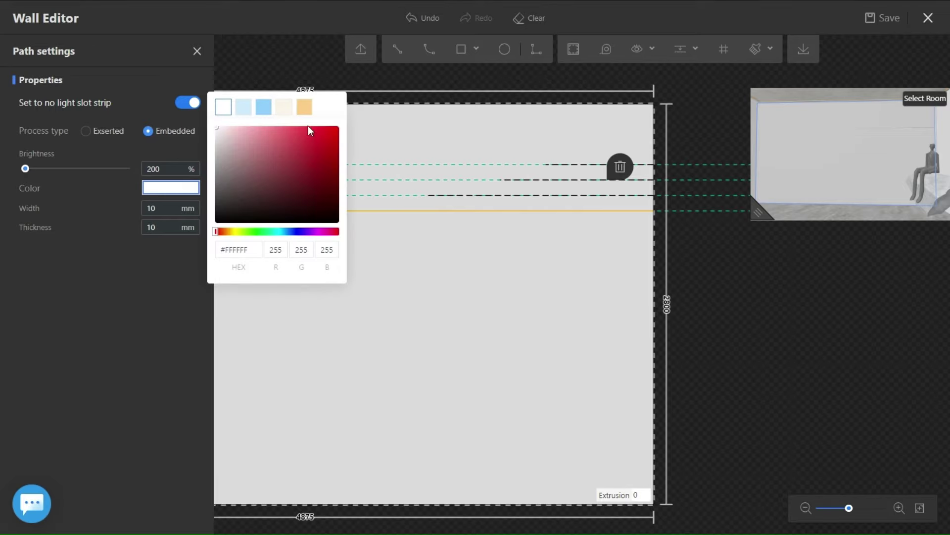
{"action": "left_click", "coordinate": [303, 111]}
{"action": "double_click", "coordinate": [170, 167]}
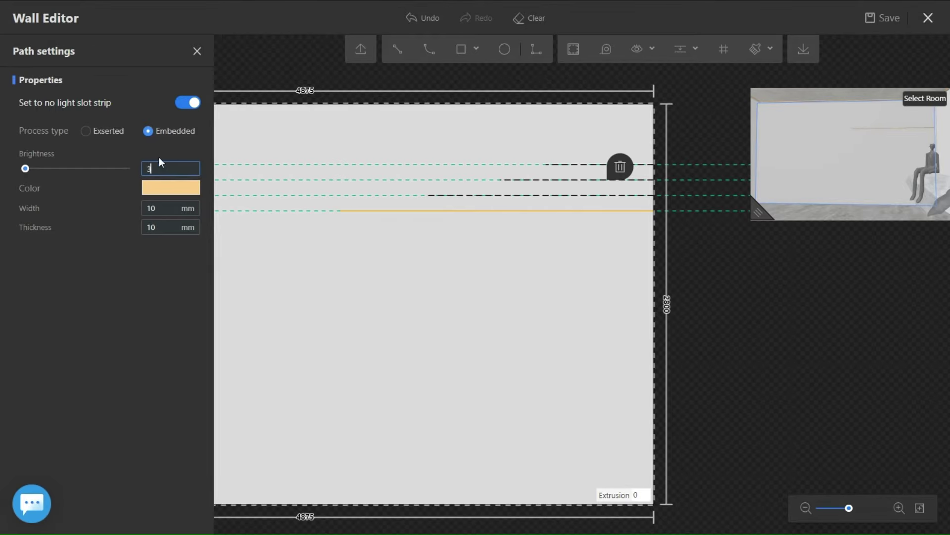
{"action": "key", "text": "Return"}
{"action": "key", "text": "ctrl+s"}
{"action": "left_click_drag", "start_coordinate": [508, 230], "coordinate": [532, 230]}
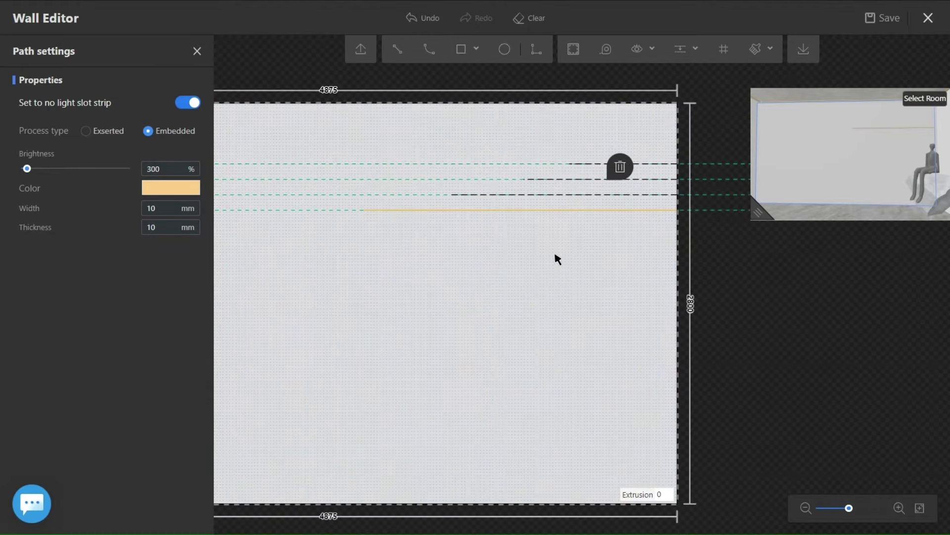
Copy the lowest light strip's settings onto the three horizontal path lines above it.
{"action": "left_click", "coordinate": [557, 207]}
{"action": "left_click", "coordinate": [555, 210]}
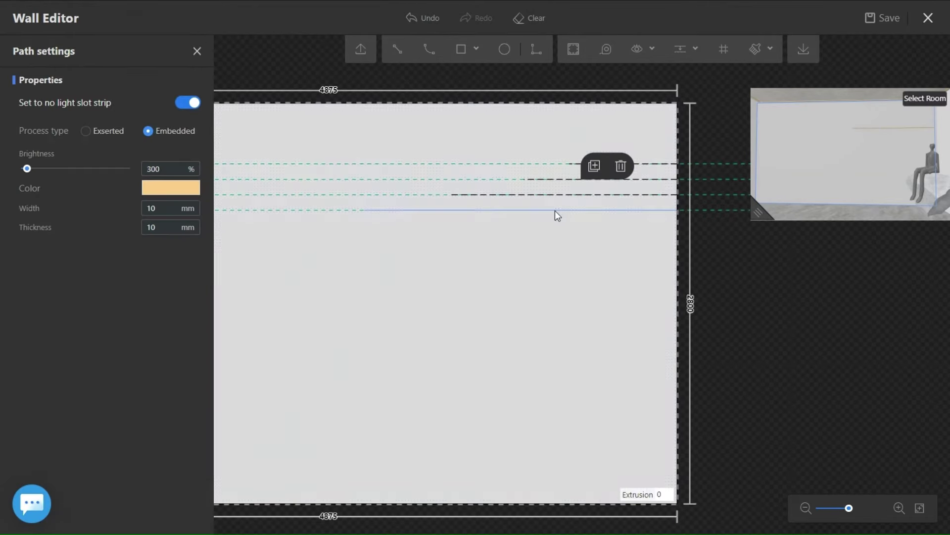
{"action": "left_click", "coordinate": [594, 168]}
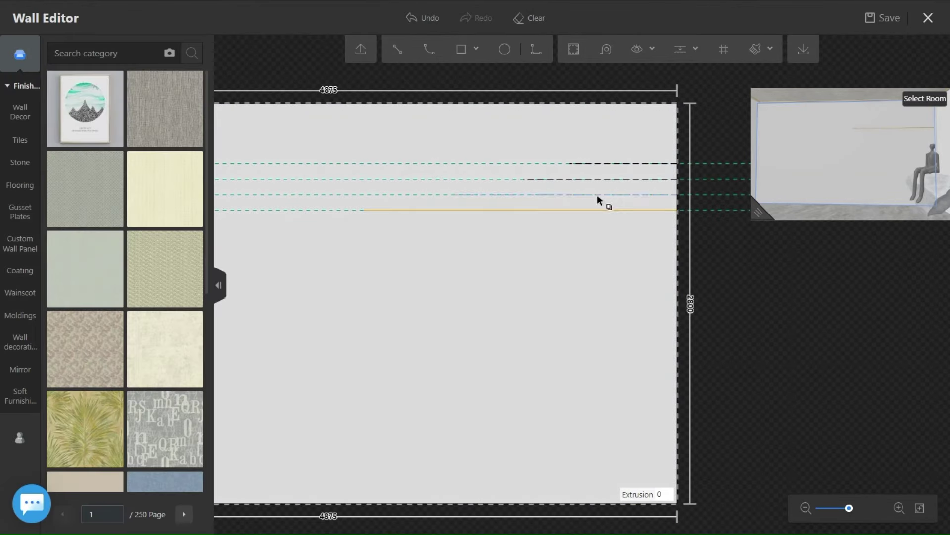
{"action": "left_click", "coordinate": [599, 178]}
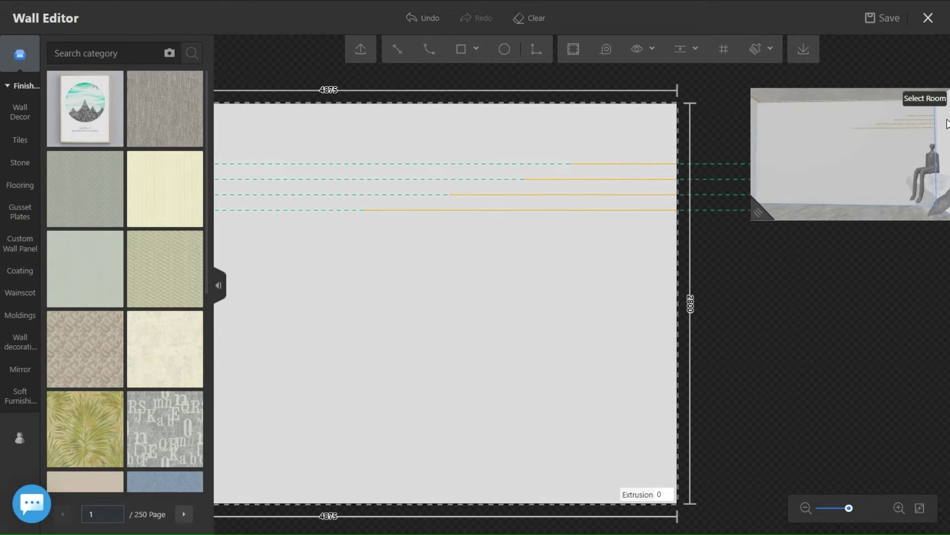
Draw path lines up from the wall's bottom edge along the two rightmost vertical guides, making the second one shorter.
{"action": "left_click_drag", "start_coordinate": [401, 294], "coordinate": [586, 266]}
{"action": "left_click", "coordinate": [542, 53]}
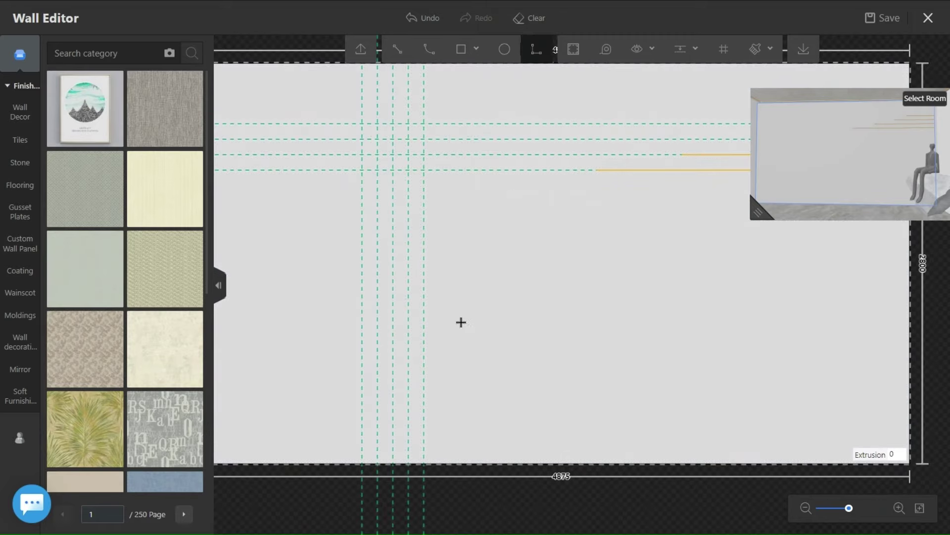
{"action": "left_click", "coordinate": [424, 461]}
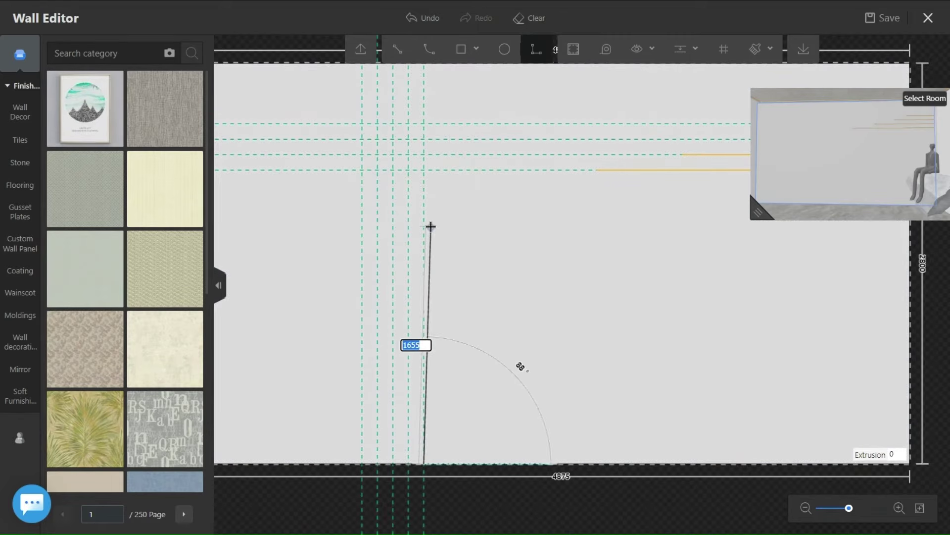
{"action": "left_click", "coordinate": [424, 197]}
{"action": "right_click", "coordinate": [396, 415]}
{"action": "left_click", "coordinate": [533, 55]}
{"action": "left_click", "coordinate": [408, 462]}
{"action": "left_click", "coordinate": [407, 295]}
{"action": "right_click", "coordinate": [408, 297]}
Draw path lines up from the wall's bottom edge along the remaining three vertical guides, each taller than the previous toward the left.
{"action": "left_click", "coordinate": [536, 54]}
{"action": "left_click", "coordinate": [392, 462]}
{"action": "left_click", "coordinate": [392, 345]}
{"action": "right_click", "coordinate": [383, 374]}
{"action": "left_click", "coordinate": [534, 56]}
{"action": "left_click", "coordinate": [377, 463]}
{"action": "left_click", "coordinate": [377, 238]}
{"action": "right_click", "coordinate": [398, 225]}
{"action": "key", "text": "space"}
{"action": "left_click", "coordinate": [362, 462]}
{"action": "left_click", "coordinate": [361, 193]}
{"action": "right_click", "coordinate": [365, 195]}
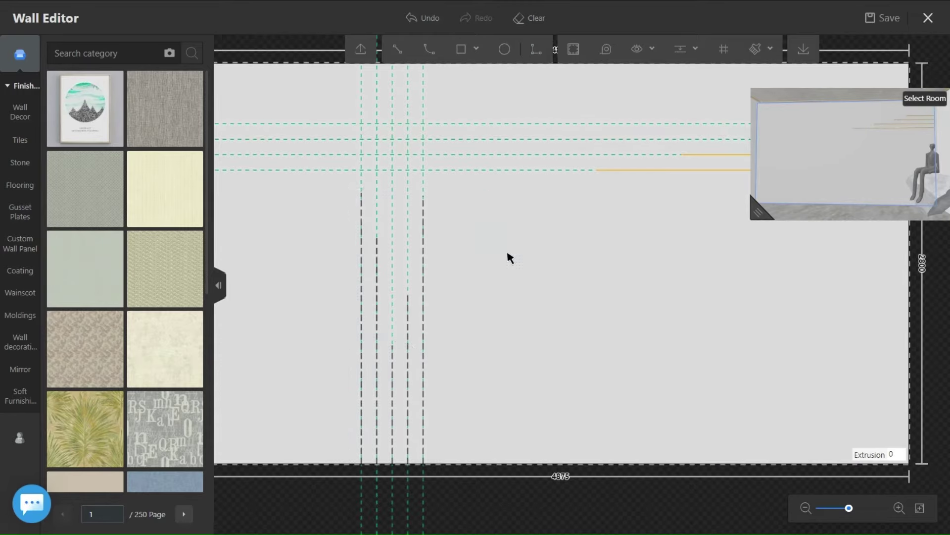
Apply the light orange light strip settings to the five vertical path lines.
{"action": "middle_click_drag", "start_coordinate": [552, 278], "coordinate": [498, 225]}
{"action": "left_click", "coordinate": [339, 344]}
{"action": "left_click", "coordinate": [324, 346]}
{"action": "left_click", "coordinate": [309, 349]}
Leave the wall editing view and open the room in the Construction advanced tool.
{"action": "middle_click_drag", "start_coordinate": [457, 271], "coordinate": [478, 327]}
{"action": "scroll", "coordinate": [477, 326], "scroll_direction": "down", "scroll_amount": 1}
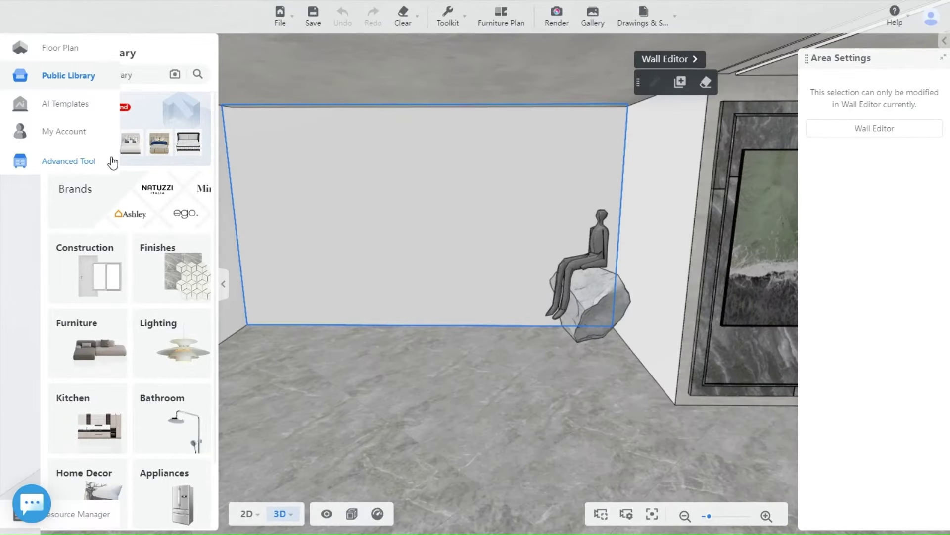
{"action": "left_click", "coordinate": [109, 162]}
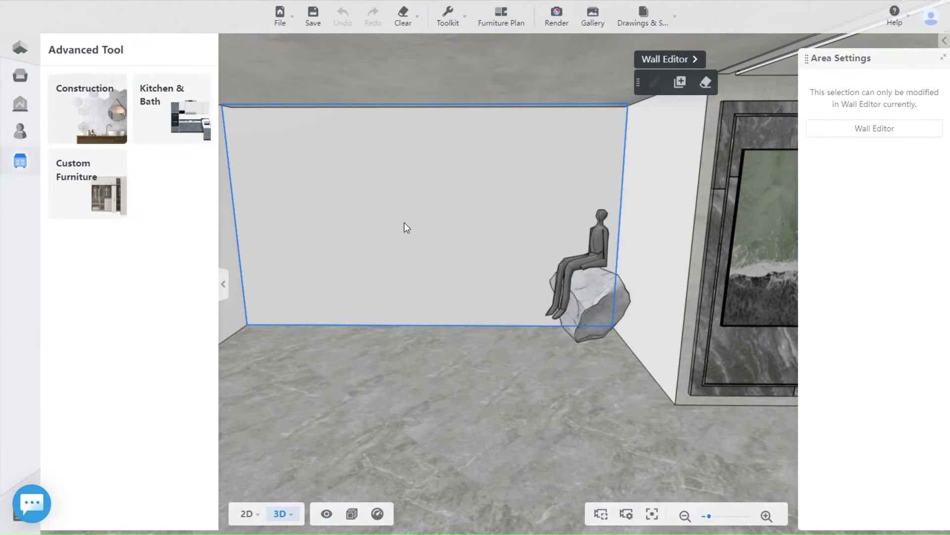
{"action": "left_click", "coordinate": [99, 110]}
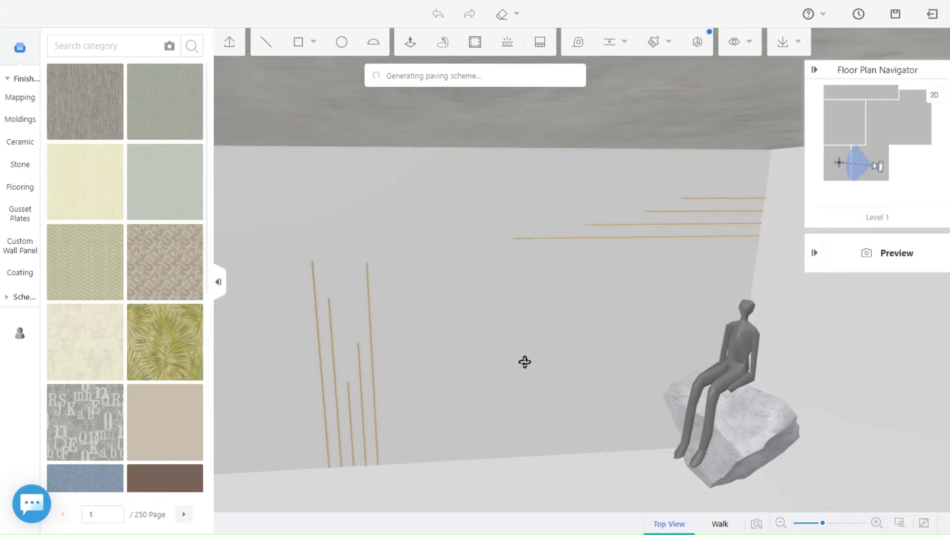
Draw a thin rectangle about 3300 by 64 mm between the two lowest horizontal light strips, starting at the wall's right edge.
{"action": "left_click", "coordinate": [297, 44]}
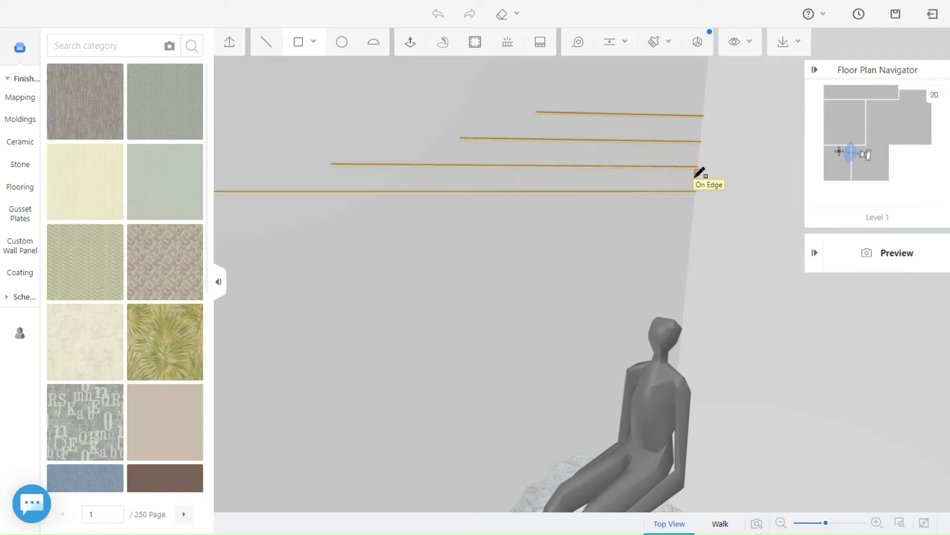
{"action": "left_click", "coordinate": [697, 172]}
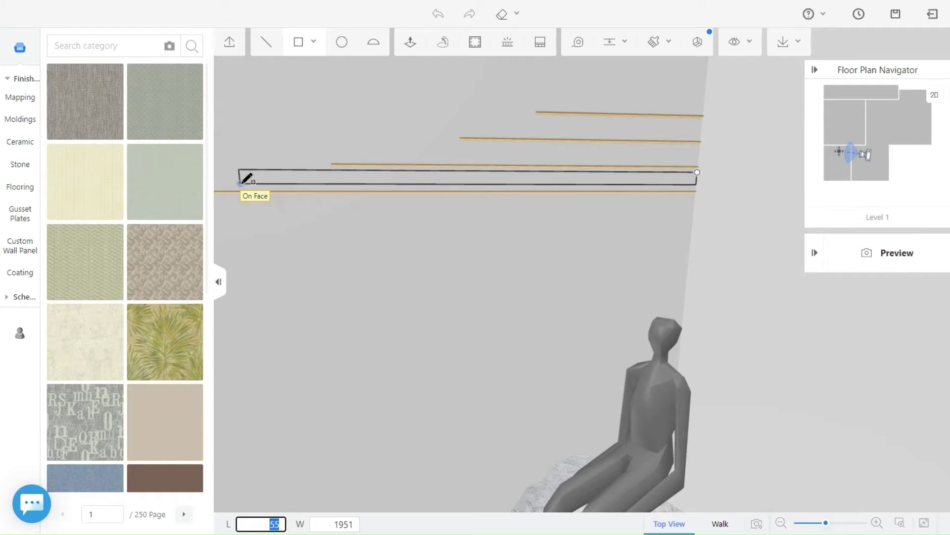
{"action": "scroll", "coordinate": [247, 182], "scroll_direction": "down", "scroll_amount": 5}
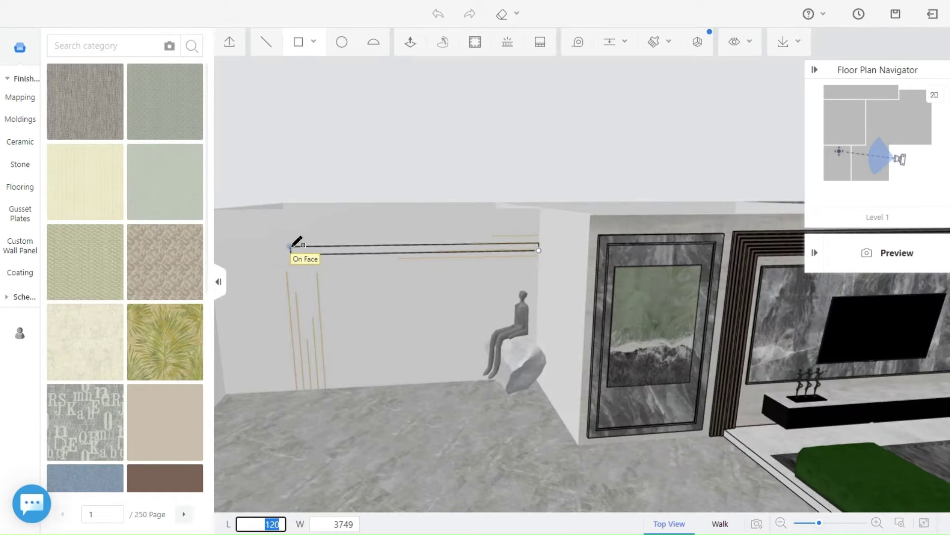
{"action": "scroll", "coordinate": [297, 243], "scroll_direction": "up", "scroll_amount": 5}
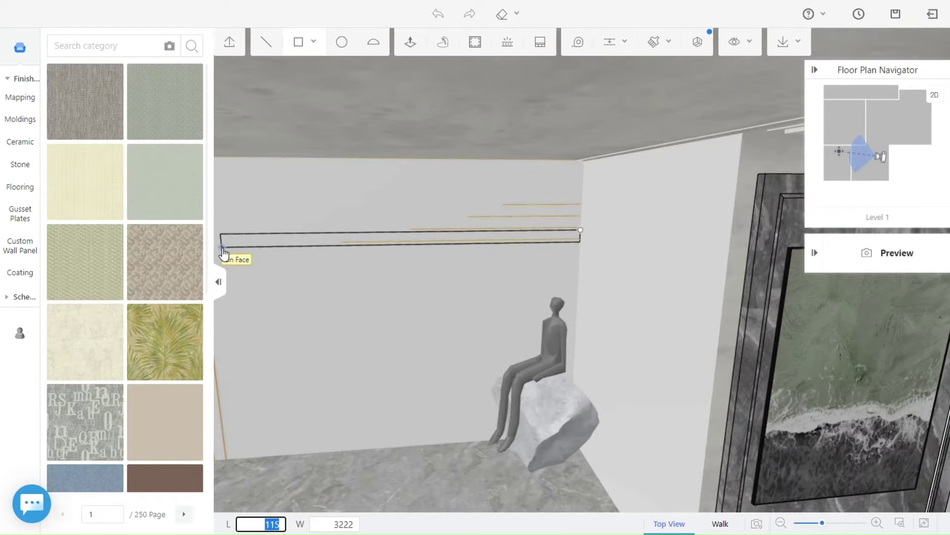
{"action": "scroll", "coordinate": [228, 255], "scroll_direction": "up", "scroll_amount": 5}
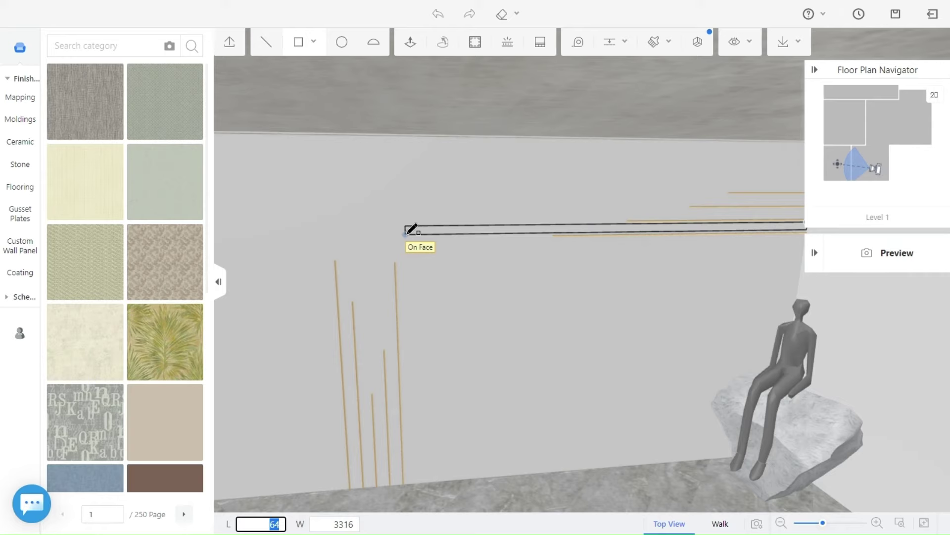
{"action": "left_click", "coordinate": [402, 233]}
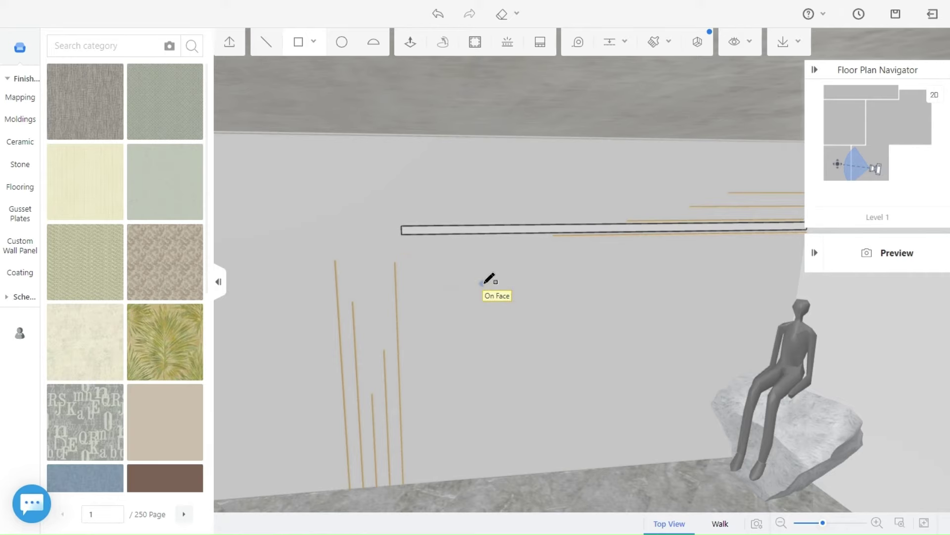
{"action": "key", "text": "Escape"}
Duplicate the thin rectangle upward twice at about 110 mm spacing, placing the copies between the higher horizontal light strips.
{"action": "mouse_move", "coordinate": [700, 262]}
{"action": "left_mouse_down"}
{"action": "mouse_move", "coordinate": [663, 267]}
{"action": "mouse_move", "coordinate": [686, 266]}
{"action": "left_mouse_up"}
{"action": "right_click_drag", "start_coordinate": [681, 292], "coordinate": [643, 288]}
{"action": "scroll", "coordinate": [634, 276], "scroll_direction": "up", "scroll_amount": 2}
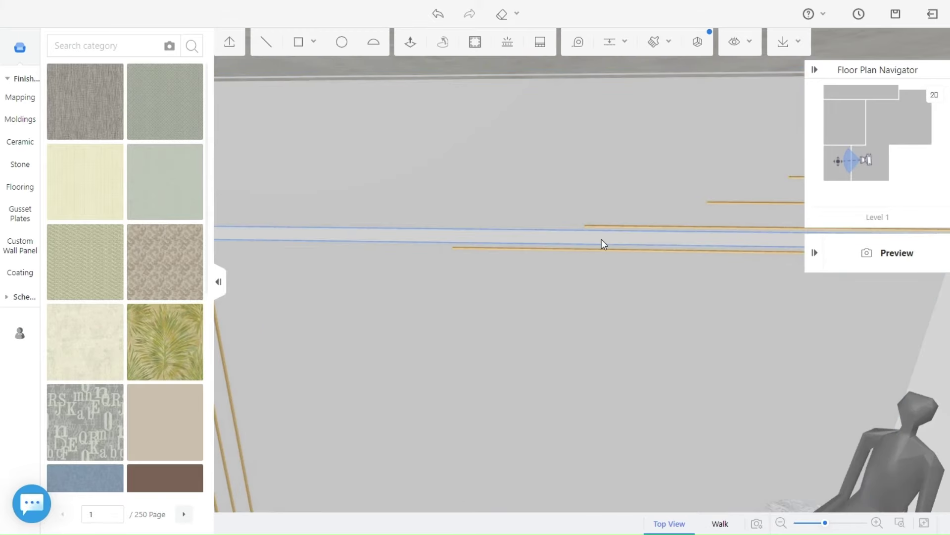
{"action": "left_click", "coordinate": [621, 239]}
{"action": "left_click", "coordinate": [764, 195]}
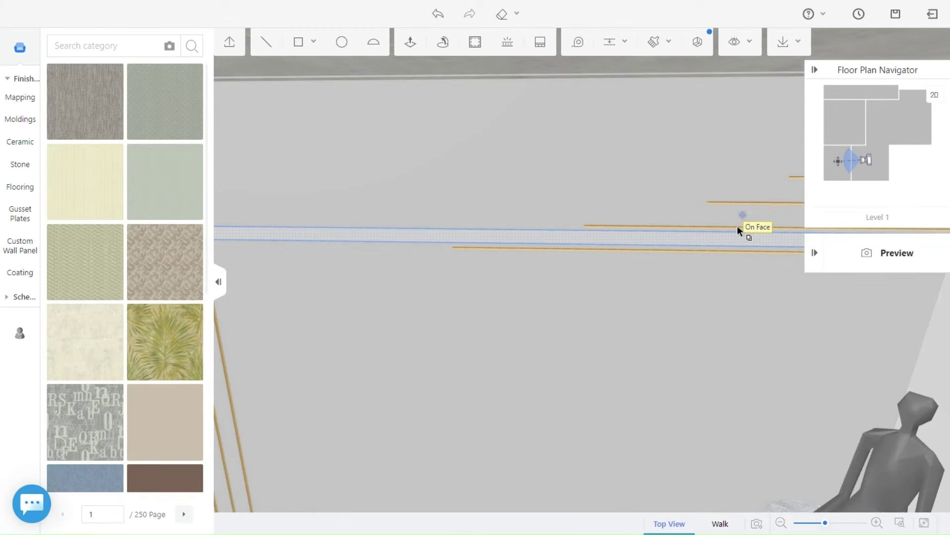
{"action": "left_click", "coordinate": [732, 238]}
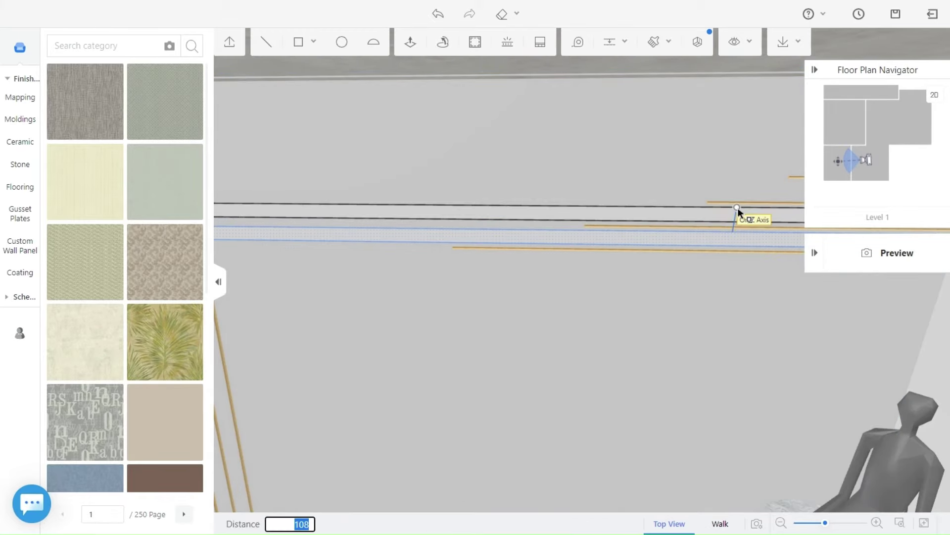
{"action": "left_click", "coordinate": [739, 213]}
{"action": "left_click", "coordinate": [764, 173]}
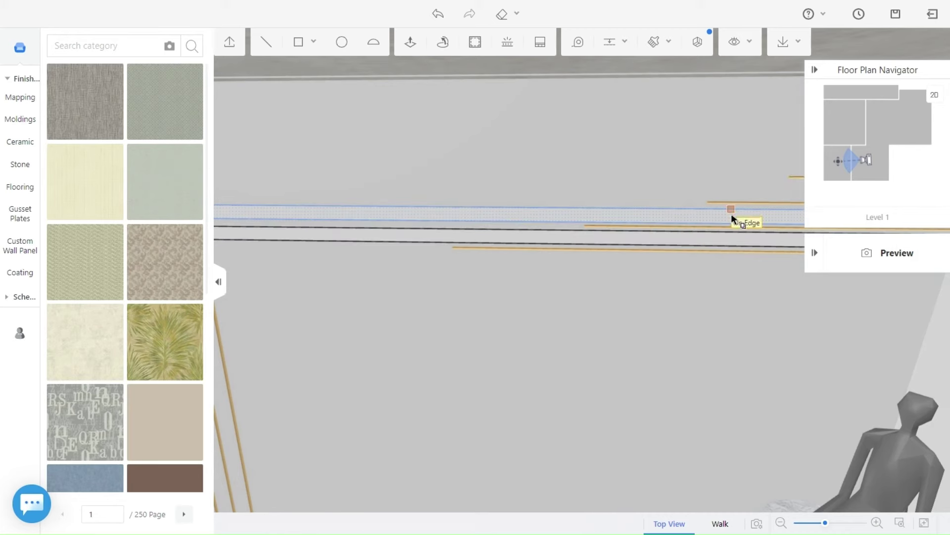
{"action": "left_click", "coordinate": [733, 215]}
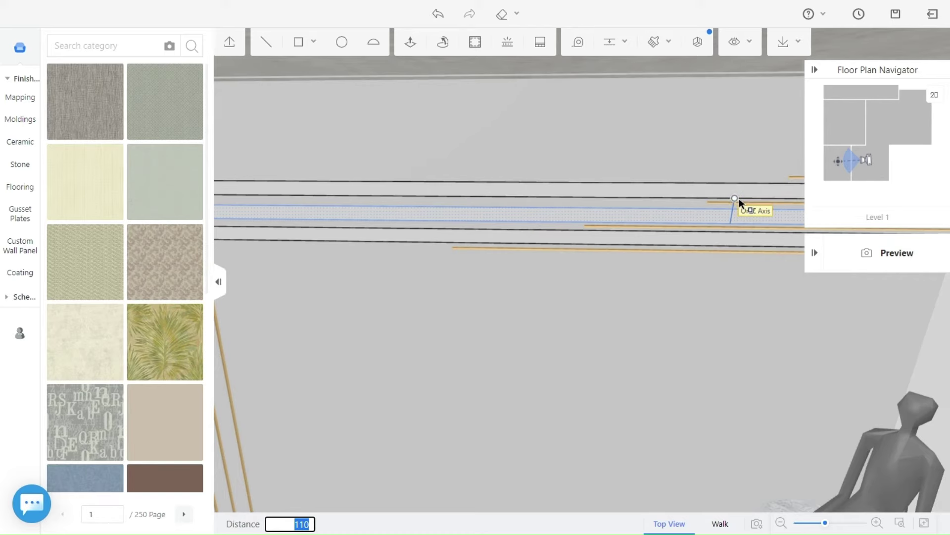
{"action": "left_click", "coordinate": [739, 199]}
Duplicate the uppermost rectangle once more, placing the copy just above the highest horizontal light strip.
{"action": "right_click_drag", "start_coordinate": [721, 153], "coordinate": [592, 166]}
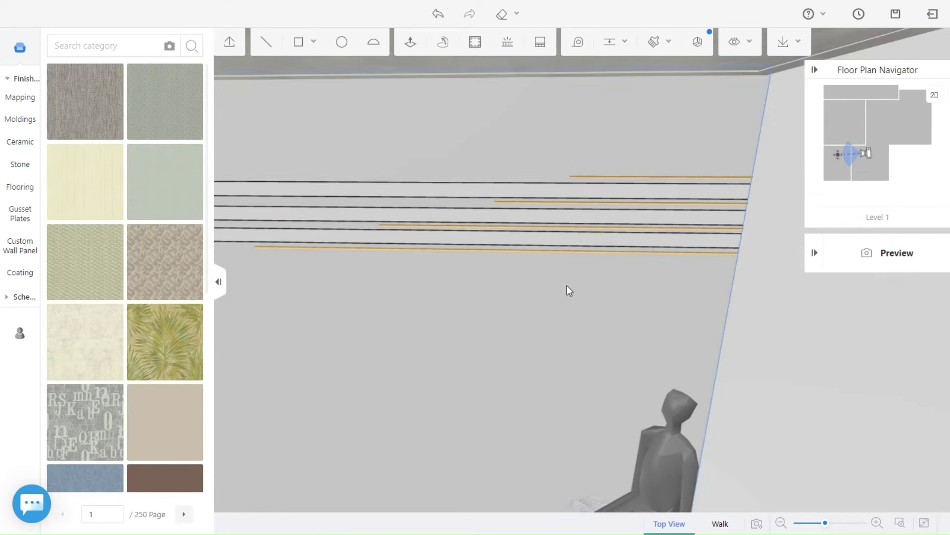
{"action": "left_click", "coordinate": [667, 193]}
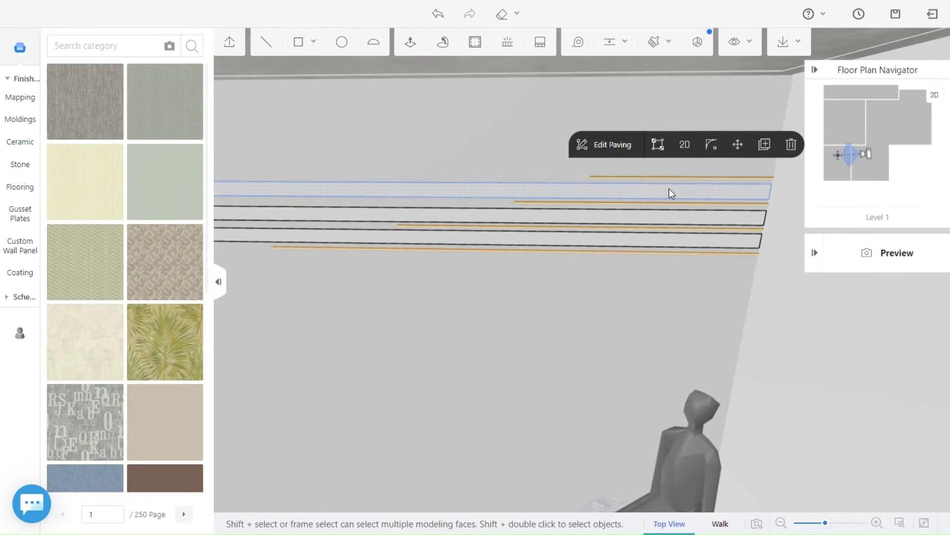
{"action": "left_click", "coordinate": [738, 144]}
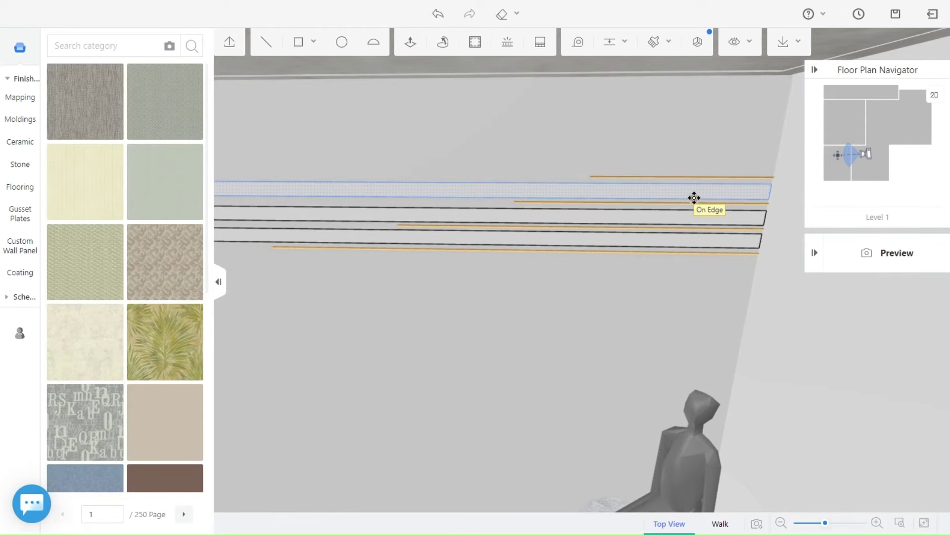
{"action": "left_click", "coordinate": [711, 185]}
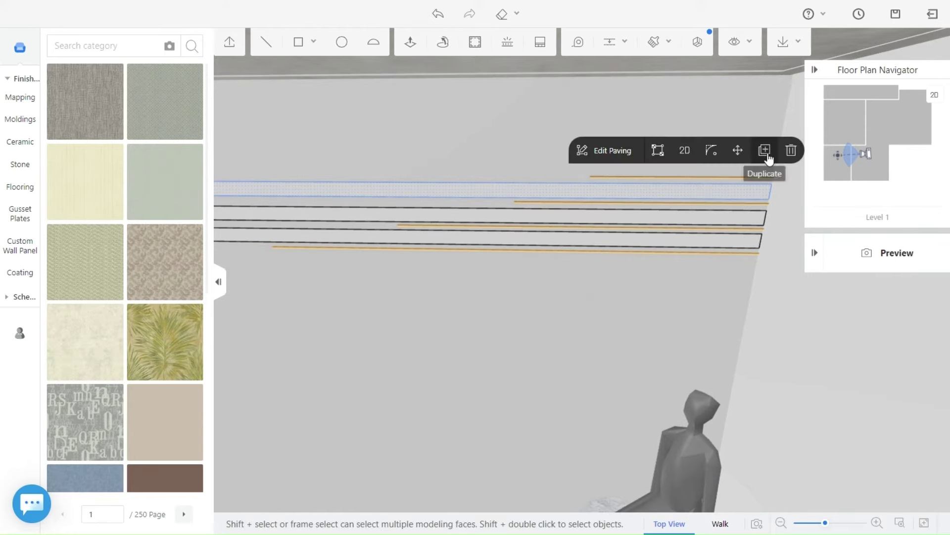
{"action": "left_click", "coordinate": [766, 148]}
{"action": "left_click", "coordinate": [707, 191]}
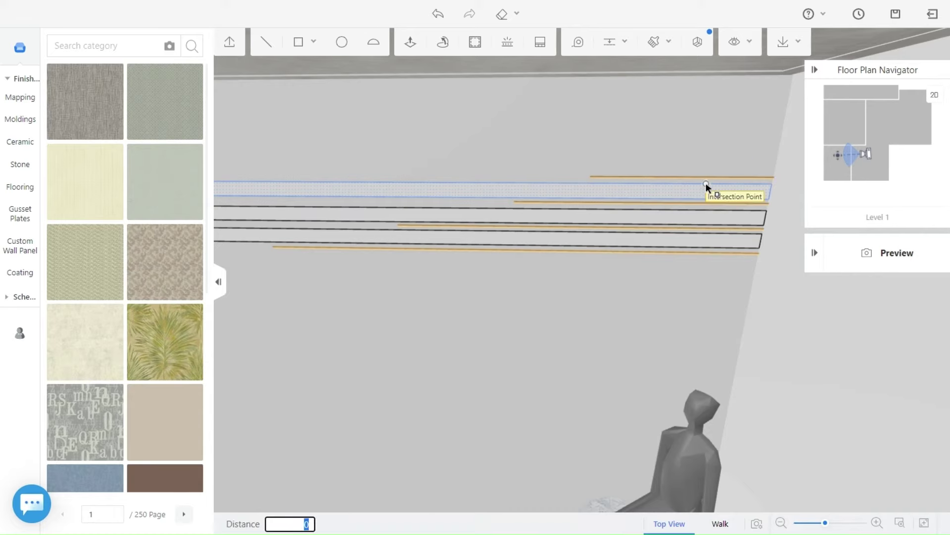
{"action": "left_click", "coordinate": [705, 159]}
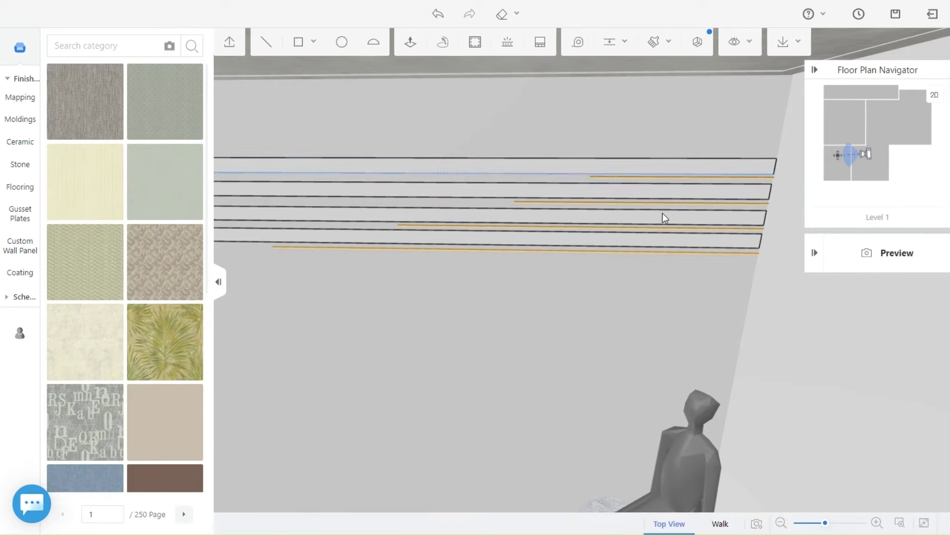
Extrude the four horizontal rectangles out from the wall by about 18 to 25 mm.
{"action": "middle_click_drag", "start_coordinate": [414, 301], "coordinate": [459, 299]}
{"action": "left_click_drag", "start_coordinate": [460, 300], "coordinate": [658, 287]}
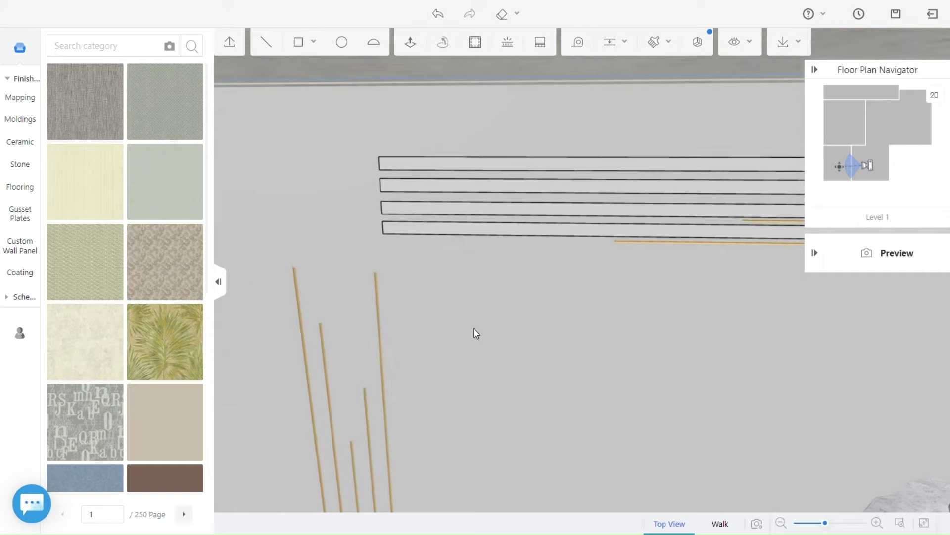
{"action": "left_click_drag", "start_coordinate": [475, 331], "coordinate": [554, 391]}
{"action": "left_click_drag", "start_coordinate": [679, 326], "coordinate": [559, 369]}
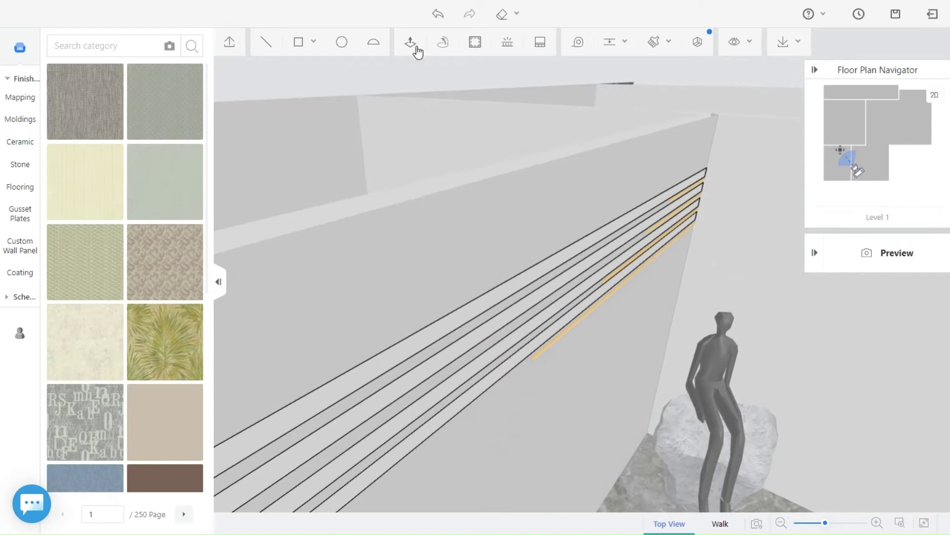
{"action": "left_click", "coordinate": [411, 42]}
{"action": "scroll", "coordinate": [687, 238], "scroll_direction": "up", "scroll_amount": 3}
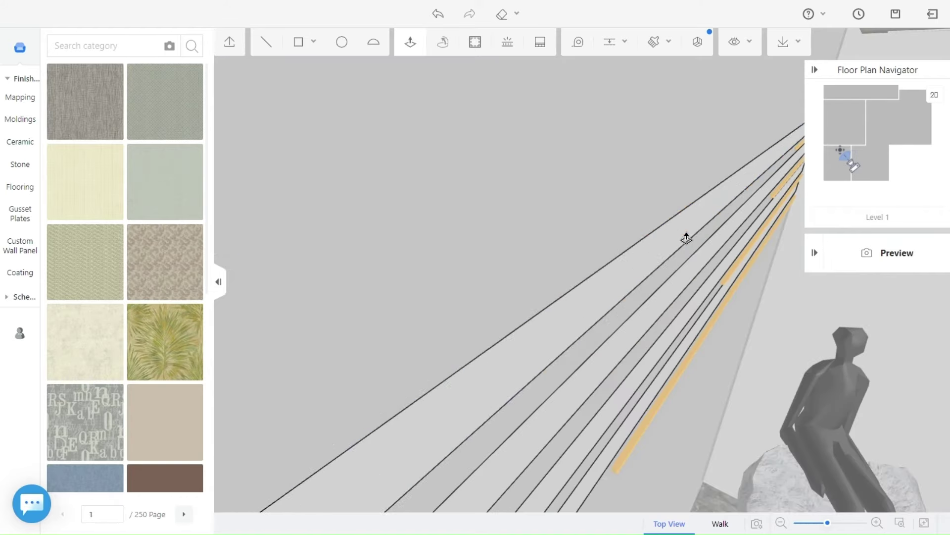
{"action": "right_click_drag", "start_coordinate": [757, 302], "coordinate": [663, 301]}
{"action": "middle_click_drag", "start_coordinate": [664, 301], "coordinate": [616, 299]}
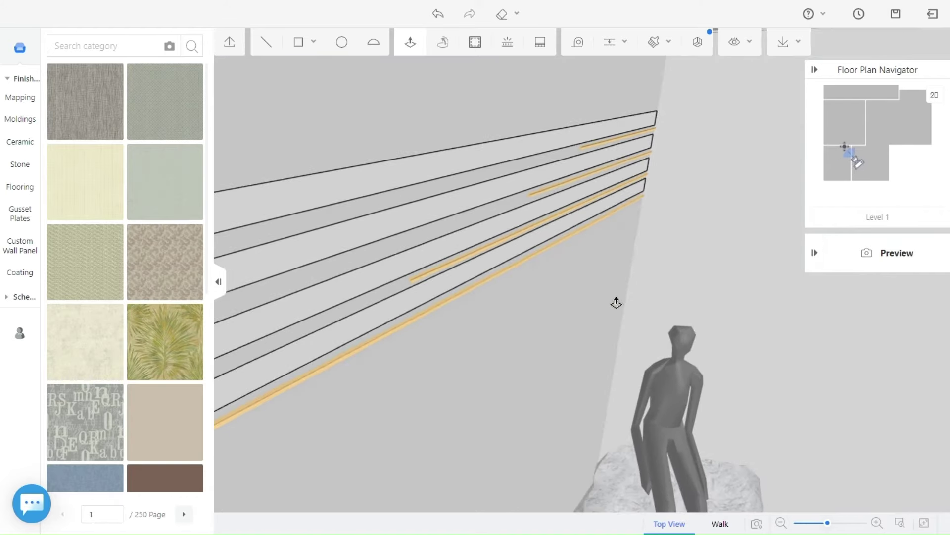
{"action": "left_click", "coordinate": [616, 207]}
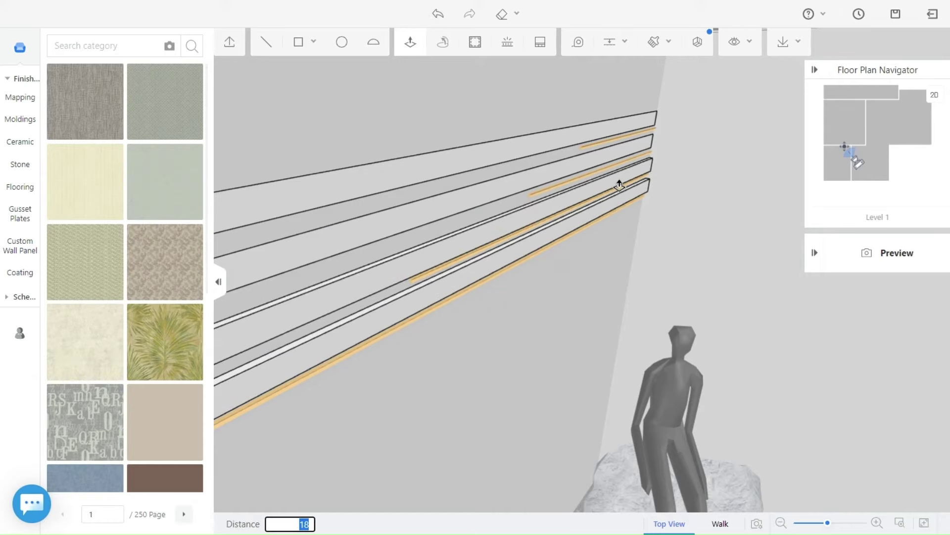
{"action": "left_click", "coordinate": [619, 171]}
{"action": "left_click", "coordinate": [619, 154]}
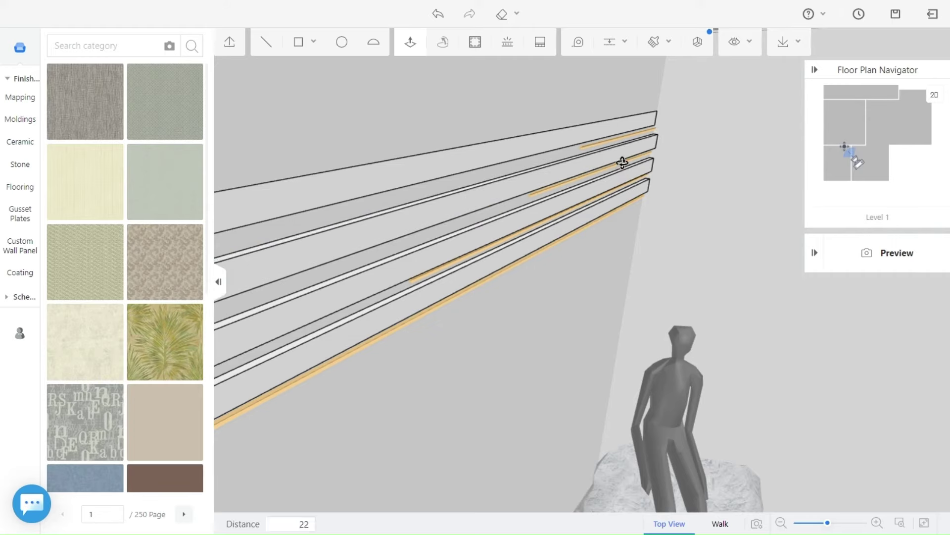
{"action": "left_click", "coordinate": [623, 154]}
{"action": "left_click", "coordinate": [622, 128]}
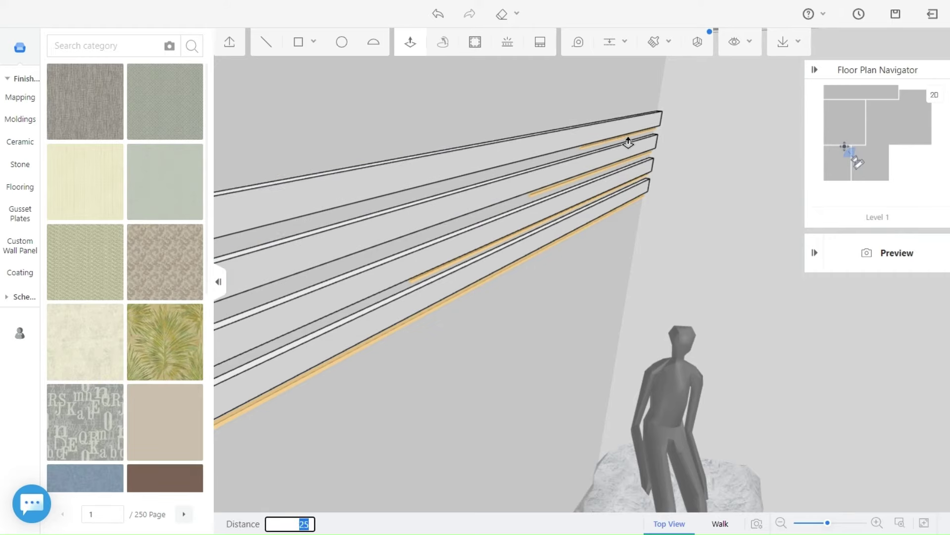
{"action": "left_click", "coordinate": [628, 141]}
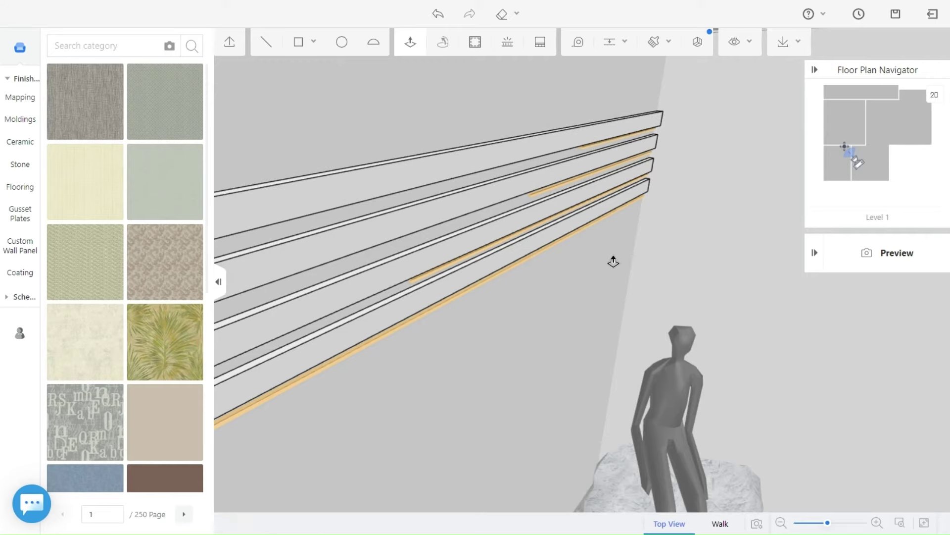
{"action": "left_click_drag", "start_coordinate": [588, 312], "coordinate": [465, 318]}
{"action": "right_click_drag", "start_coordinate": [431, 306], "coordinate": [713, 240]}
{"action": "left_click_drag", "start_coordinate": [594, 324], "coordinate": [504, 416]}
{"action": "scroll", "coordinate": [541, 274], "scroll_direction": "up", "scroll_amount": 2}
{"action": "right_click_drag", "start_coordinate": [503, 416], "coordinate": [559, 396]}
{"action": "scroll", "coordinate": [560, 396], "scroll_direction": "down", "scroll_amount": 1}
{"action": "left_click", "coordinate": [298, 41]}
{"action": "scroll", "coordinate": [472, 292], "scroll_direction": "up", "scroll_amount": 1}
{"action": "left_click", "coordinate": [448, 475]}
{"action": "key", "text": "Escape"}
{"action": "left_click", "coordinate": [298, 41]}
{"action": "scroll", "coordinate": [476, 473], "scroll_direction": "up", "scroll_amount": 2}
{"action": "left_click", "coordinate": [490, 428]}
{"action": "right_click_drag", "start_coordinate": [490, 429], "coordinate": [471, 306]}
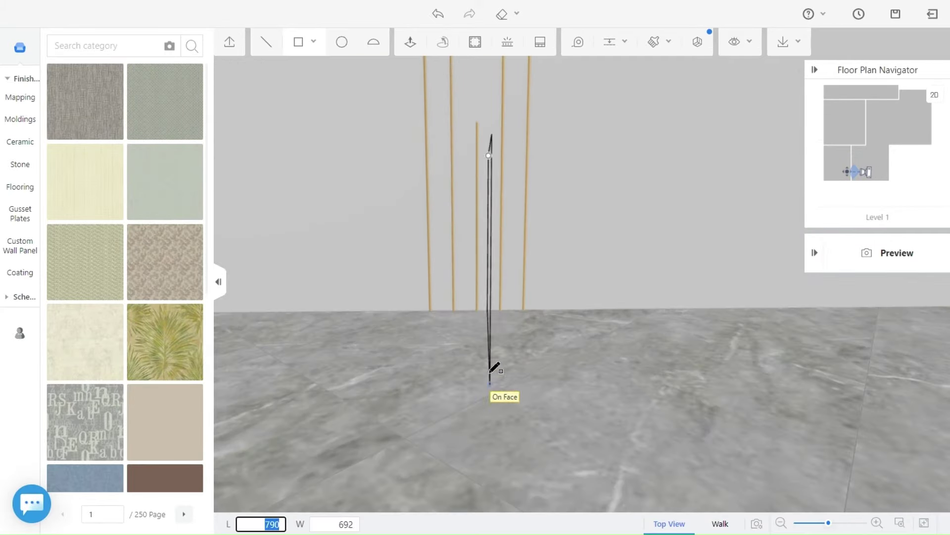
{"action": "key", "text": "Escape"}
Draw a thin vertical rectangle about 79 by 2360 mm up from the floor between the two leftmost vertical light strips.
{"action": "key", "text": "r"}
{"action": "scroll", "coordinate": [446, 314], "scroll_direction": "up", "scroll_amount": 2}
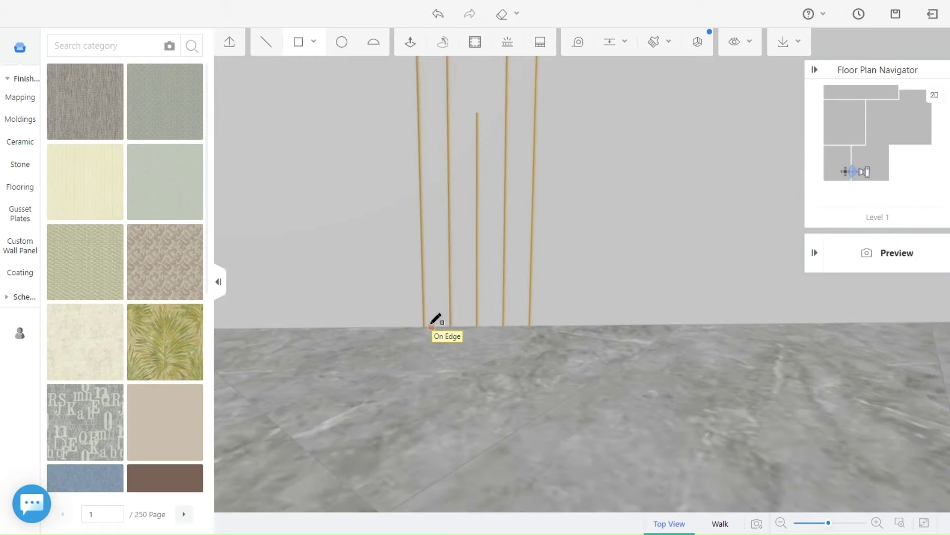
{"action": "left_click", "coordinate": [426, 327]}
{"action": "scroll", "coordinate": [468, 87], "scroll_direction": "down", "scroll_amount": 5}
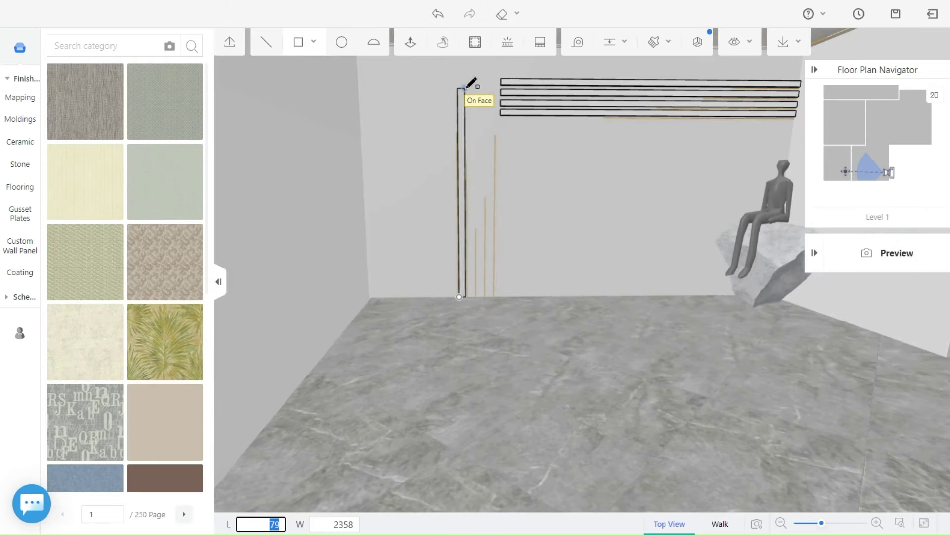
{"action": "left_click", "coordinate": [462, 88]}
{"action": "key", "text": "Escape"}
Duplicate the vertical rectangle sideways three times, placing one copy in each remaining gap between the vertical light strips.
{"action": "scroll", "coordinate": [468, 191], "scroll_direction": "up", "scroll_amount": 5}
{"action": "left_click", "coordinate": [407, 282]}
{"action": "left_click", "coordinate": [625, 276]}
{"action": "left_click", "coordinate": [410, 318]}
{"action": "left_click", "coordinate": [454, 319]}
{"action": "left_click", "coordinate": [675, 271]}
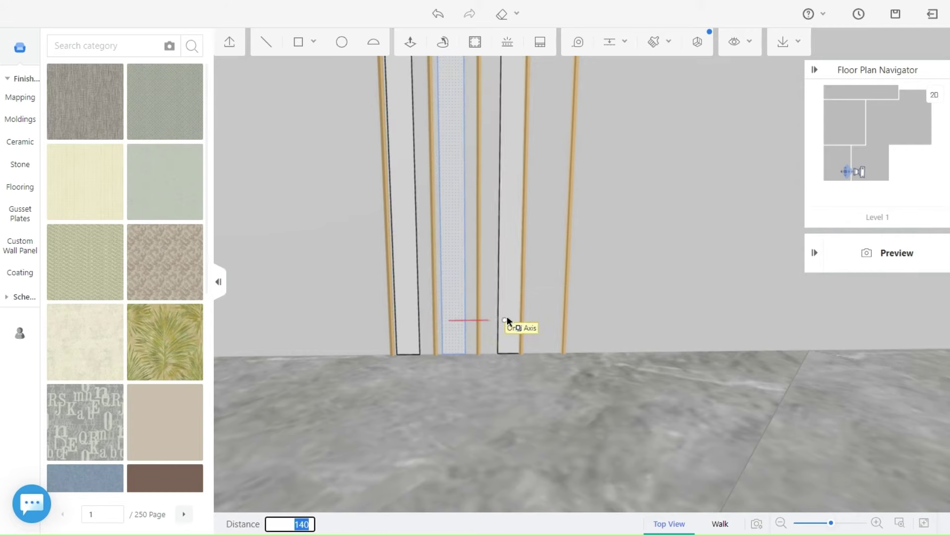
{"action": "left_click", "coordinate": [495, 321]}
{"action": "left_click", "coordinate": [718, 270]}
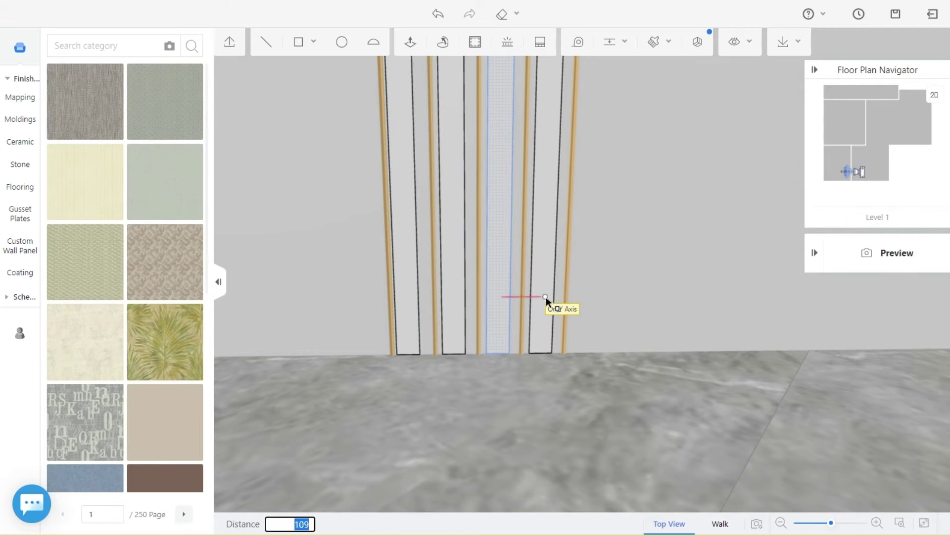
{"action": "left_click", "coordinate": [545, 322]}
Extrude the vertical rectangles out from the wall, pulling the two rightmost ones by about 8 and 16 mm.
{"action": "right_click_drag", "start_coordinate": [401, 203], "coordinate": [411, 123]}
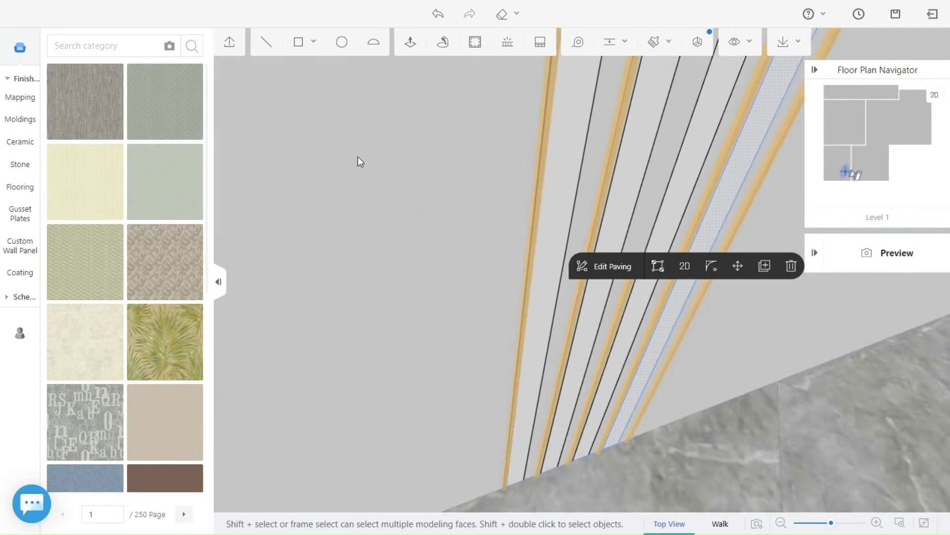
{"action": "left_click", "coordinate": [411, 41]}
{"action": "right_click_drag", "start_coordinate": [545, 300], "coordinate": [471, 346]}
{"action": "left_click_drag", "start_coordinate": [471, 346], "coordinate": [615, 356]}
{"action": "right_click_drag", "start_coordinate": [718, 366], "coordinate": [395, 396]}
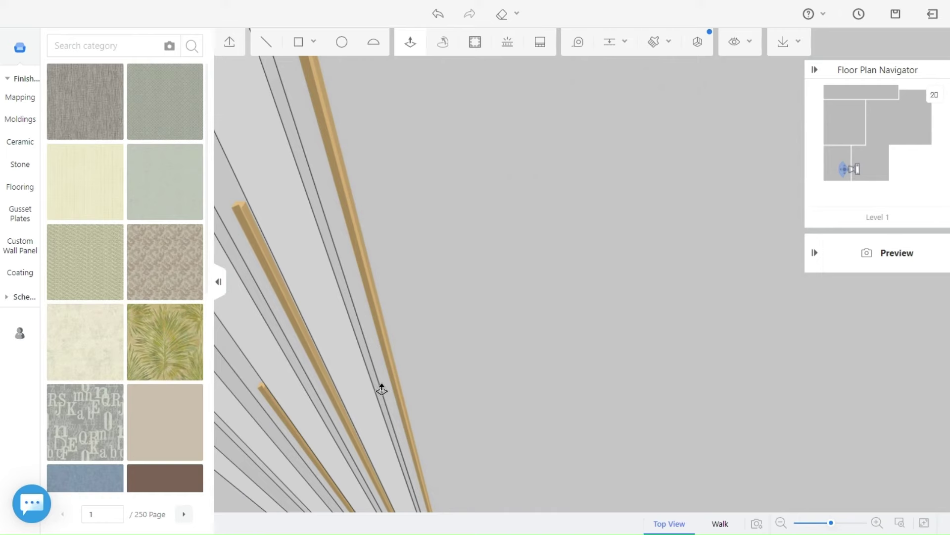
{"action": "left_click_drag", "start_coordinate": [433, 380], "coordinate": [418, 420]}
{"action": "left_click", "coordinate": [325, 377]}
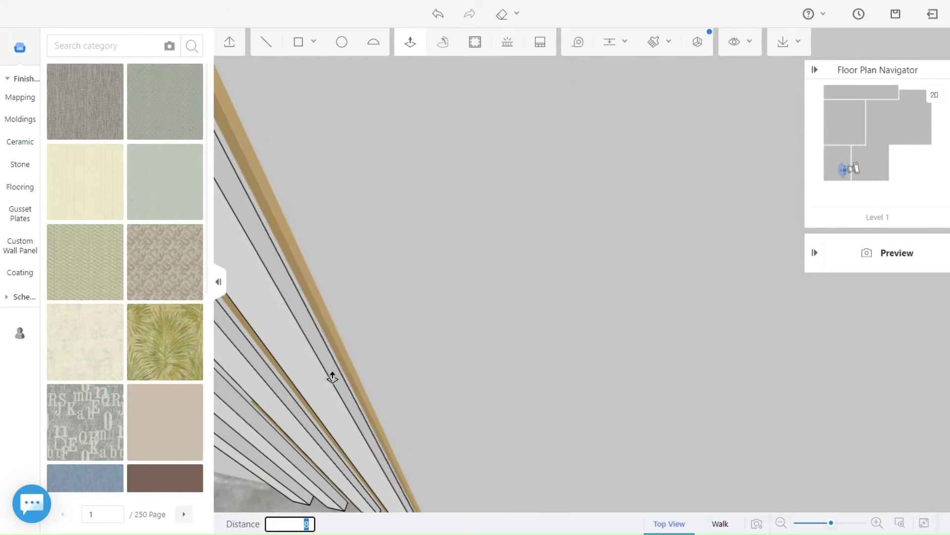
{"action": "left_click_drag", "start_coordinate": [416, 379], "coordinate": [474, 387]}
{"action": "left_click", "coordinate": [379, 304]}
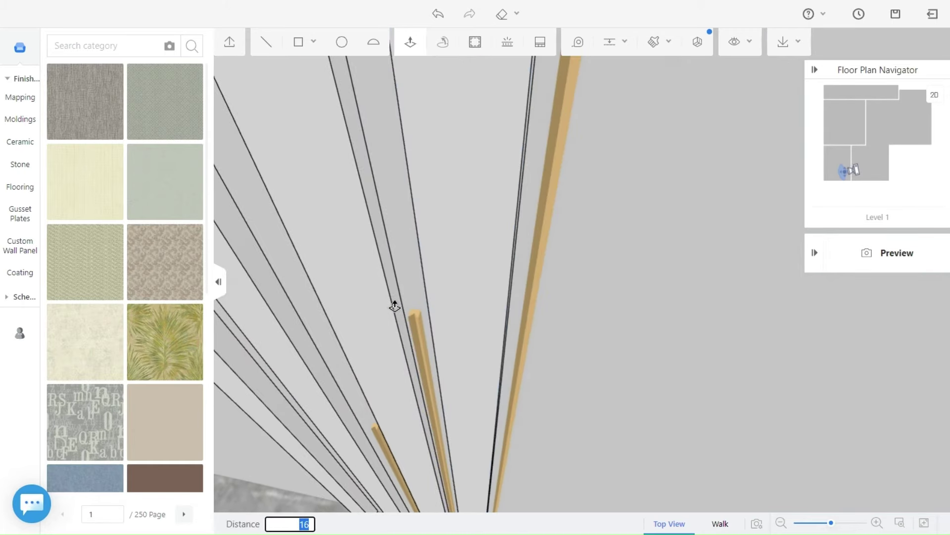
{"action": "left_click", "coordinate": [395, 306]}
Pull the rightmost vertical panel out by about 7 mm and the second from the left by about 19 mm.
{"action": "left_click_drag", "start_coordinate": [528, 407], "coordinate": [599, 428]}
{"action": "left_click", "coordinate": [693, 362]}
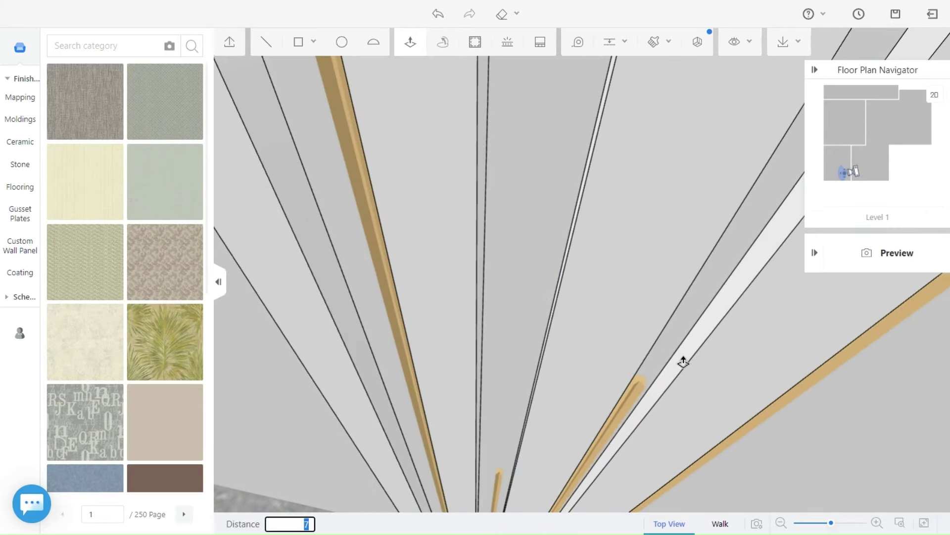
{"action": "left_click", "coordinate": [680, 363]}
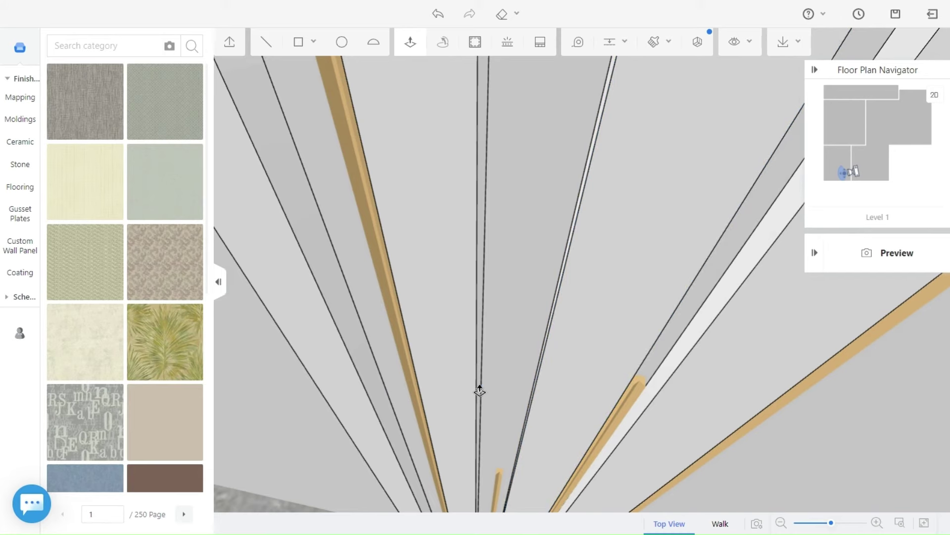
{"action": "right_click_drag", "start_coordinate": [488, 399], "coordinate": [470, 396]}
{"action": "left_click", "coordinate": [409, 377]}
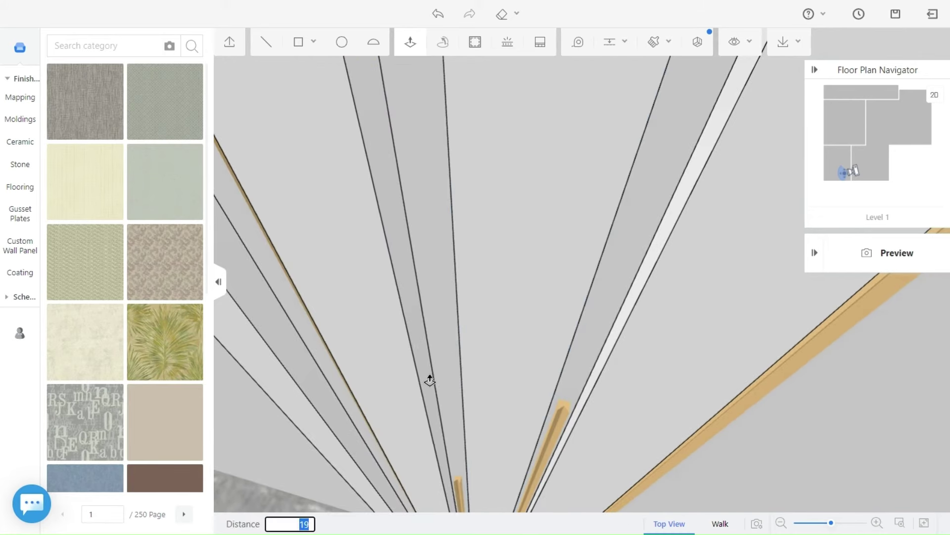
{"action": "left_click", "coordinate": [438, 374]}
Adjust the extrusion of the vertical wall panels, moving their faces by about 12 and 10 mm.
{"action": "left_click_drag", "start_coordinate": [456, 414], "coordinate": [482, 399]}
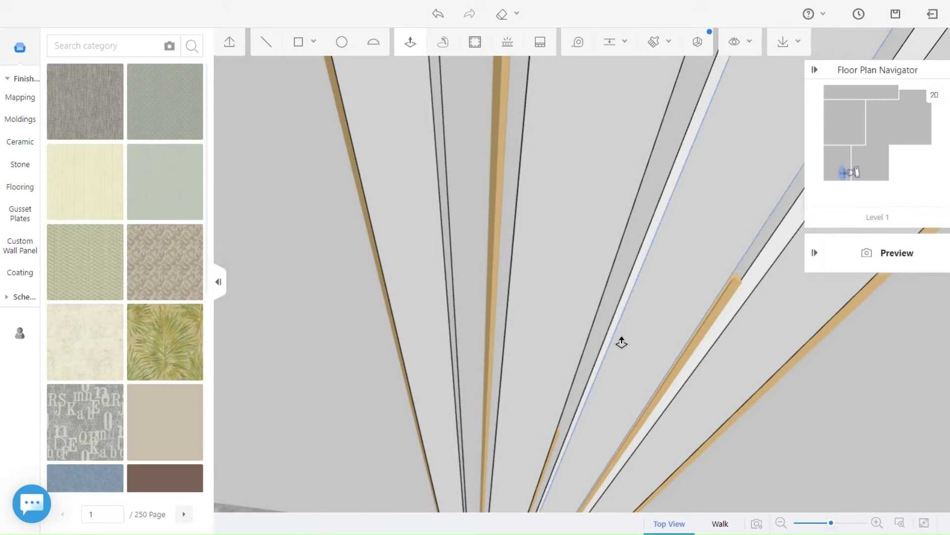
{"action": "middle_click_drag", "start_coordinate": [613, 342], "coordinate": [600, 339]}
{"action": "left_click", "coordinate": [600, 340]}
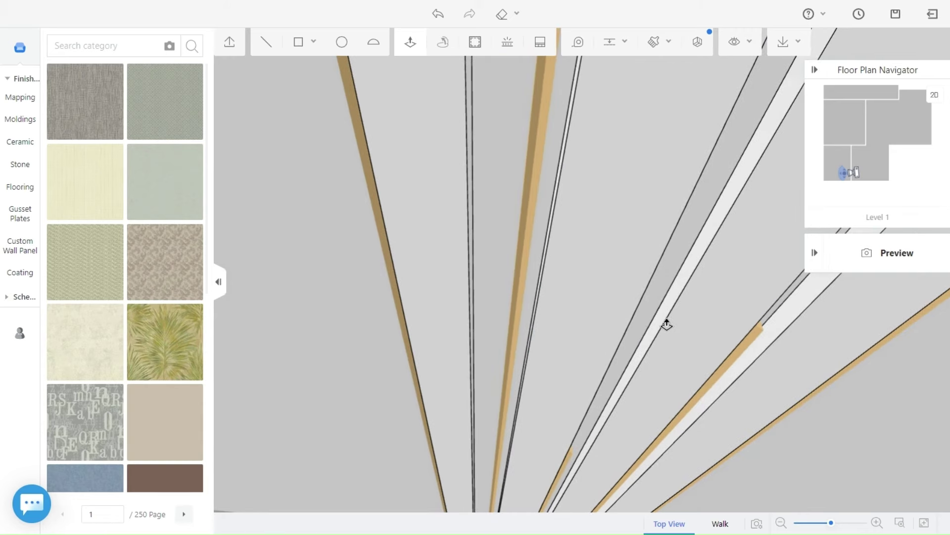
{"action": "left_click", "coordinate": [673, 307]}
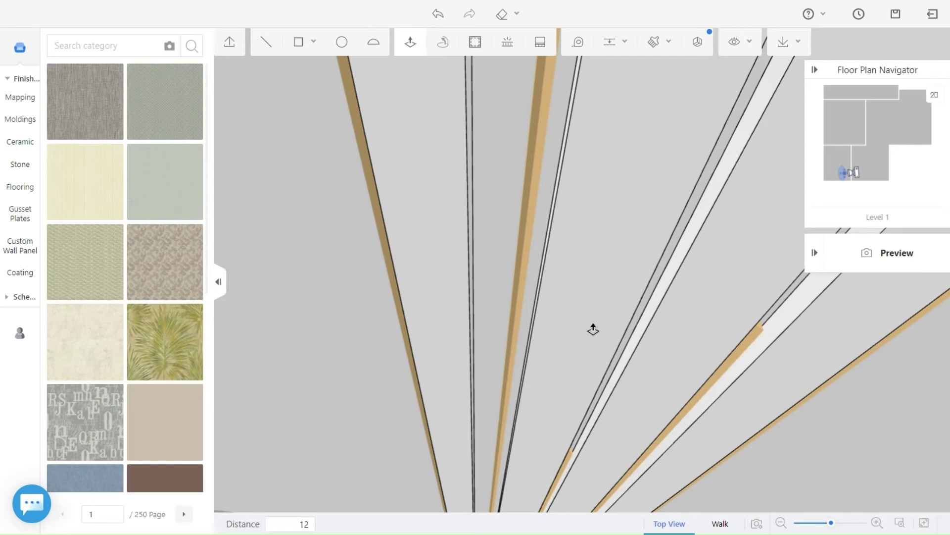
{"action": "middle_click_drag", "start_coordinate": [545, 362], "coordinate": [567, 365]}
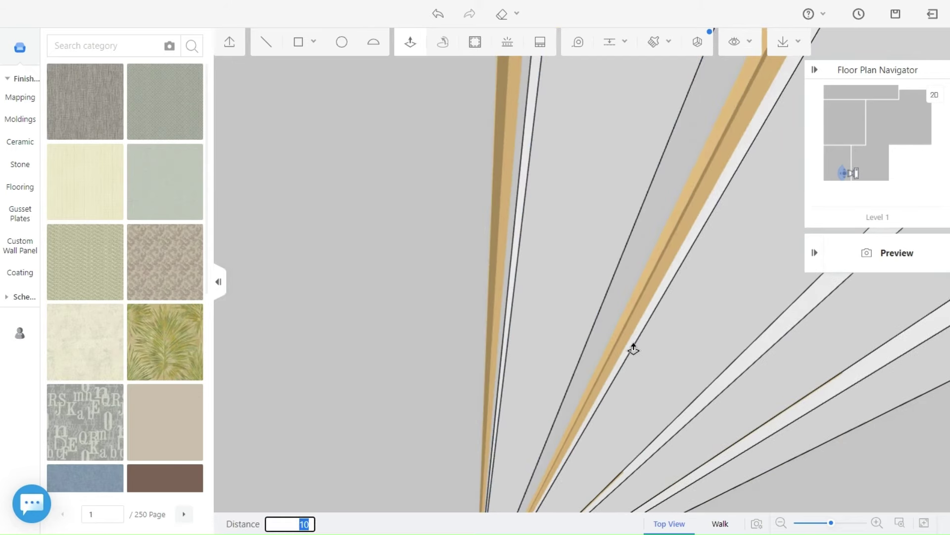
{"action": "left_click_drag", "start_coordinate": [636, 380], "coordinate": [602, 373]}
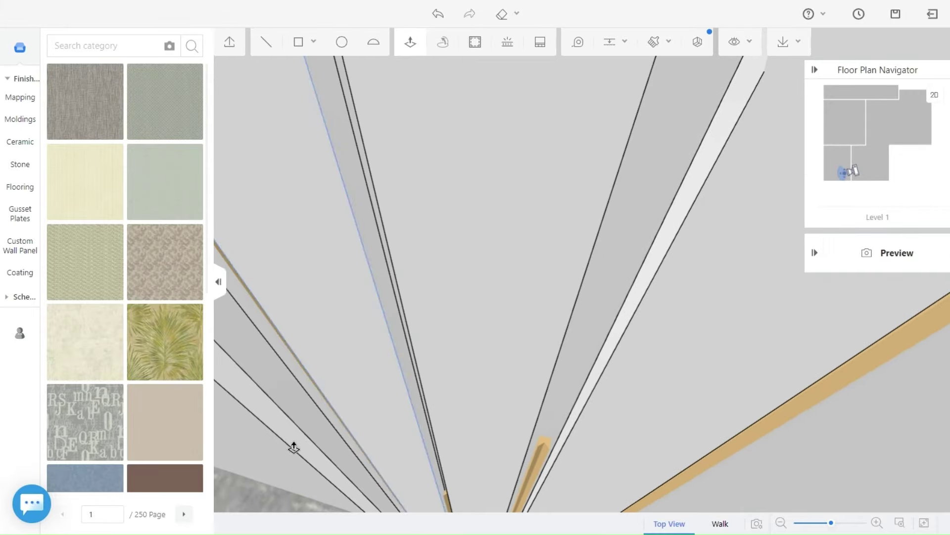
{"action": "left_click_drag", "start_coordinate": [301, 420], "coordinate": [422, 367]}
{"action": "scroll", "coordinate": [422, 368], "scroll_direction": "down", "scroll_amount": 5}
{"action": "right_click_drag", "start_coordinate": [661, 300], "coordinate": [492, 293]}
{"action": "left_click_drag", "start_coordinate": [493, 299], "coordinate": [553, 296]}
{"action": "scroll", "coordinate": [596, 148], "scroll_direction": "up", "scroll_amount": 5}
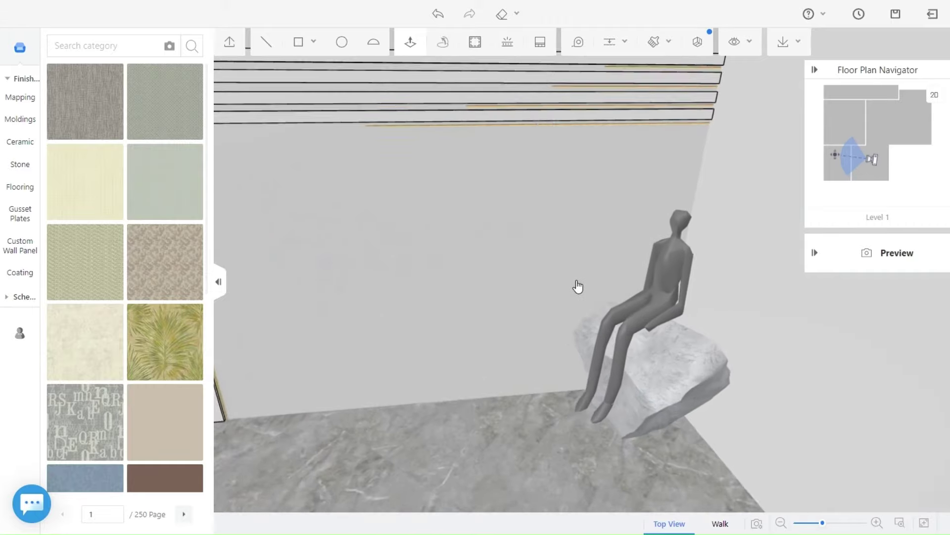
{"action": "left_click_drag", "start_coordinate": [587, 155], "coordinate": [593, 145]}
{"action": "key", "text": "Escape"}
Apply the dark brown wood panel mapping to the vertical panel nearest the horizontal ones.
{"action": "scroll", "coordinate": [465, 213], "scroll_direction": "down", "scroll_amount": 5}
{"action": "left_click_drag", "start_coordinate": [365, 278], "coordinate": [415, 171]}
{"action": "scroll", "coordinate": [386, 257], "scroll_direction": "up", "scroll_amount": 4}
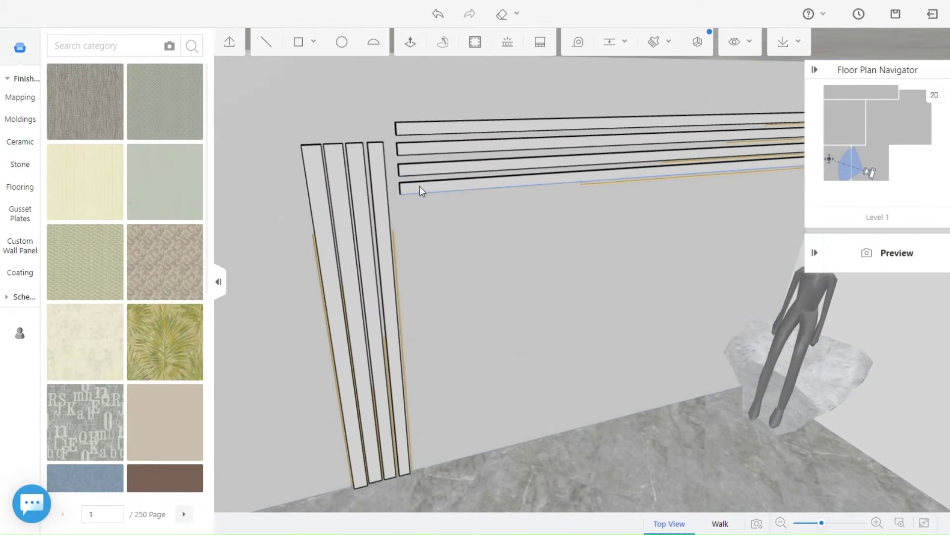
{"action": "scroll", "coordinate": [114, 142], "scroll_direction": "down", "scroll_amount": 2}
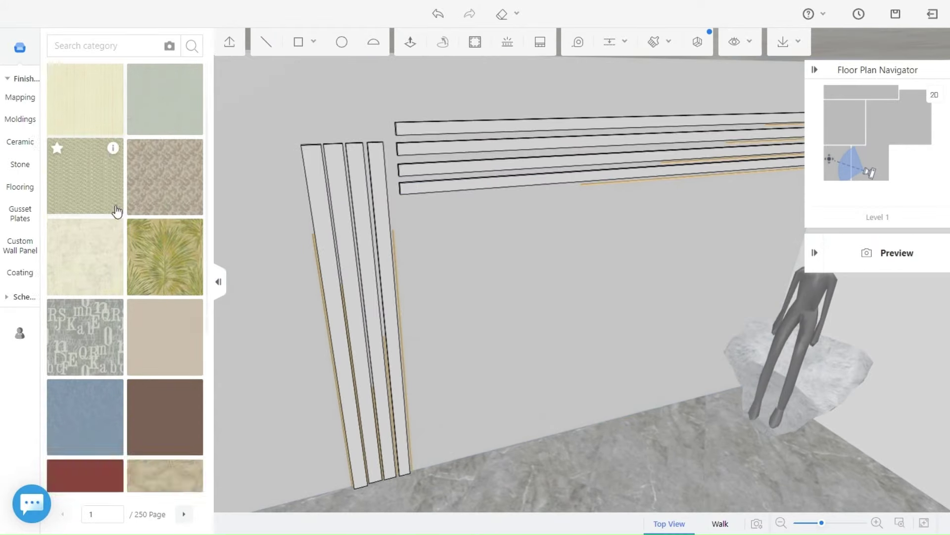
{"action": "mouse_move", "coordinate": [23, 164]}
{"action": "left_click", "coordinate": [21, 241]}
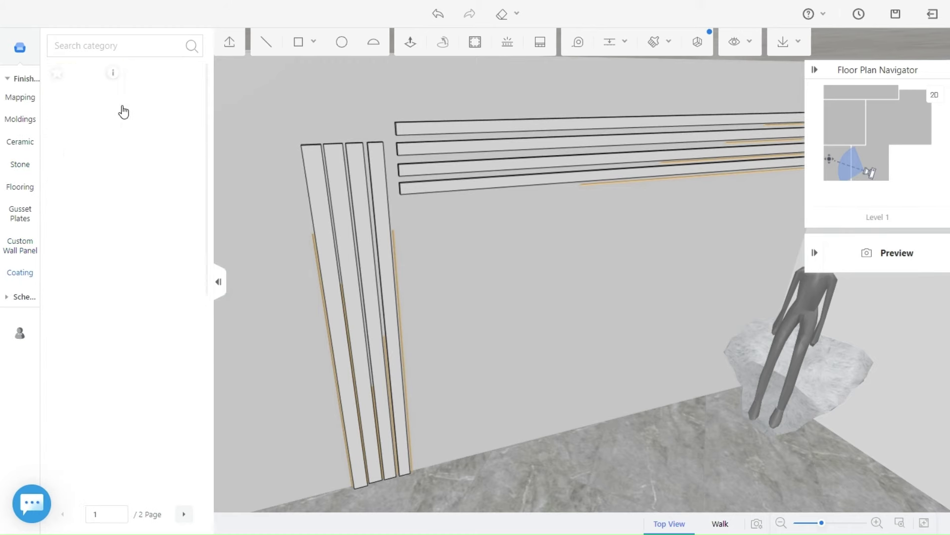
{"action": "left_click", "coordinate": [22, 97]}
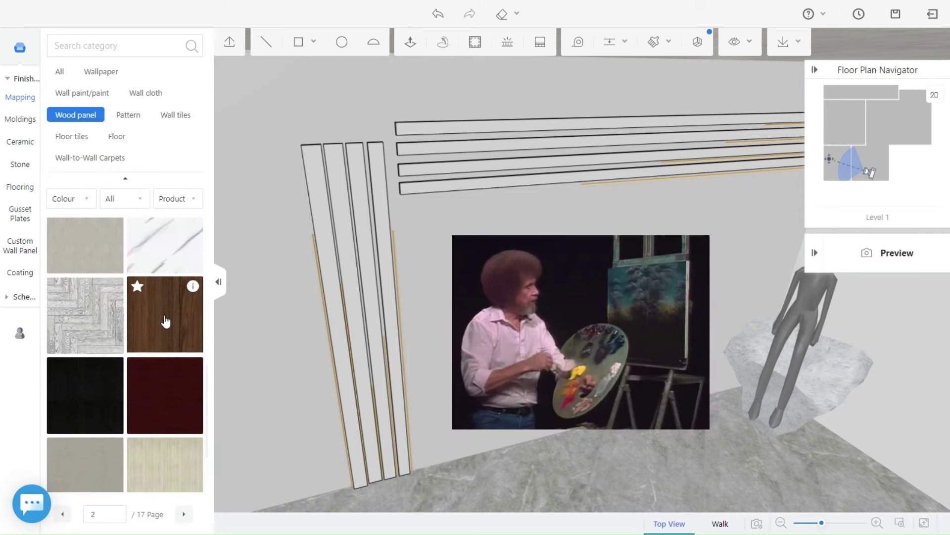
{"action": "left_click", "coordinate": [391, 332]}
Copy the dark brown wood finish with the material brush onto the other three vertical panels.
{"action": "left_click", "coordinate": [429, 242]}
{"action": "left_click", "coordinate": [654, 41]}
{"action": "left_click", "coordinate": [389, 276]}
{"action": "scroll", "coordinate": [268, 294], "scroll_direction": "up", "scroll_amount": 1}
{"action": "left_click", "coordinate": [334, 221]}
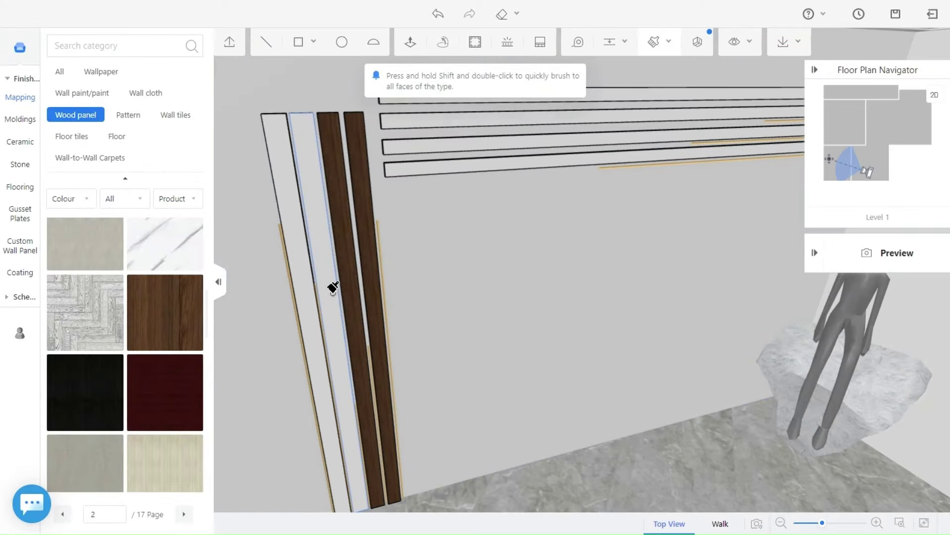
{"action": "left_click", "coordinate": [315, 218]}
{"action": "left_click", "coordinate": [290, 218]}
Brush the same dark brown wood finish onto the four horizontal panels.
{"action": "left_click", "coordinate": [425, 168]}
{"action": "left_click", "coordinate": [427, 147]}
{"action": "left_click", "coordinate": [428, 121]}
{"action": "left_click", "coordinate": [430, 101]}
{"action": "key", "text": "Escape"}
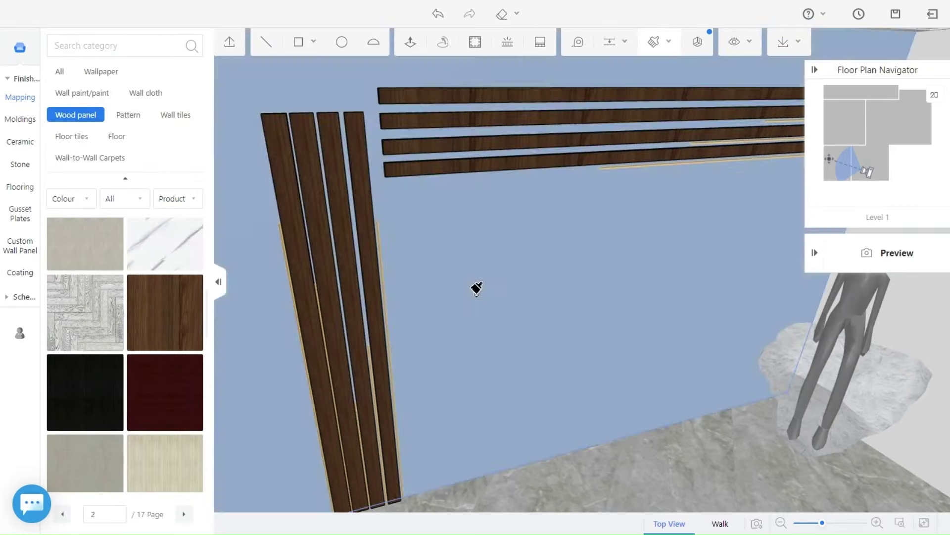
Save the custom feature wall and return to the 3D view of the whole floor plan.
{"action": "left_click_drag", "start_coordinate": [477, 301], "coordinate": [421, 280]}
{"action": "right_click_drag", "start_coordinate": [421, 280], "coordinate": [520, 354]}
{"action": "scroll", "coordinate": [520, 354], "scroll_direction": "down", "scroll_amount": 2}
{"action": "mouse_move", "coordinate": [520, 355]}
{"action": "left_mouse_down"}
{"action": "mouse_move", "coordinate": [481, 331]}
{"action": "mouse_move", "coordinate": [487, 322]}
{"action": "left_mouse_up"}
{"action": "left_click", "coordinate": [895, 14]}
{"action": "key", "text": "ctrl+s"}
{"action": "key", "text": "ctrl+s"}
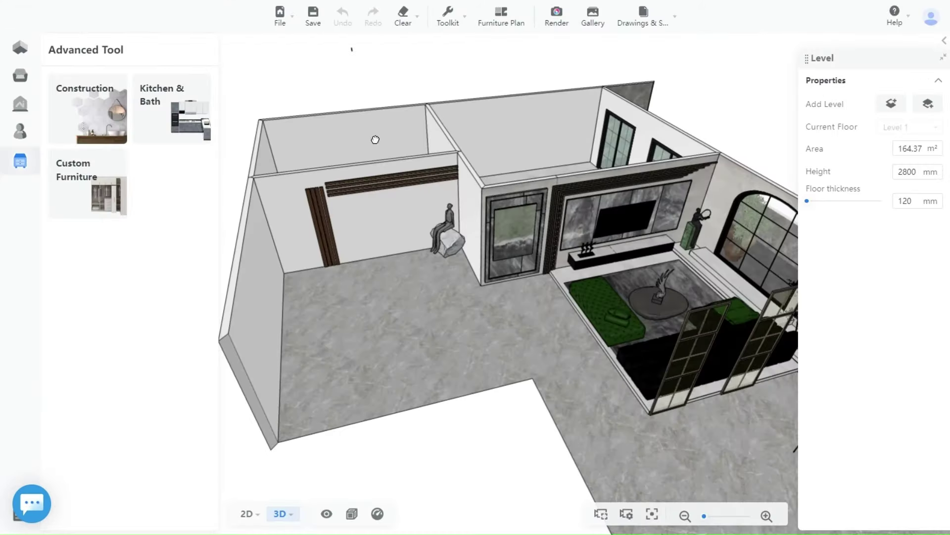
{"action": "left_click_drag", "start_coordinate": [375, 140], "coordinate": [365, 182]}
{"action": "scroll", "coordinate": [337, 169], "scroll_direction": "down", "scroll_amount": 6}
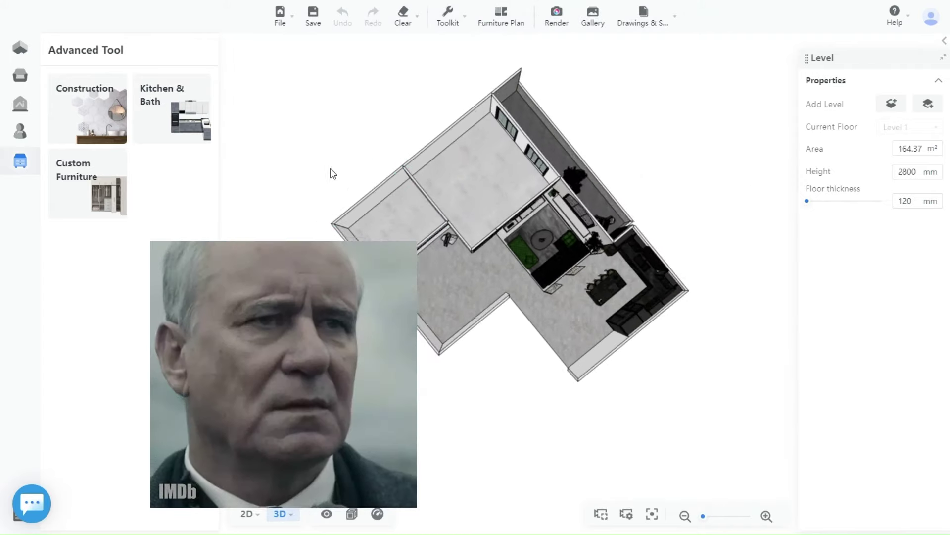
{"action": "right_click_drag", "start_coordinate": [243, 51], "coordinate": [359, 200]}
{"action": "scroll", "coordinate": [359, 200], "scroll_direction": "up", "scroll_amount": 3}
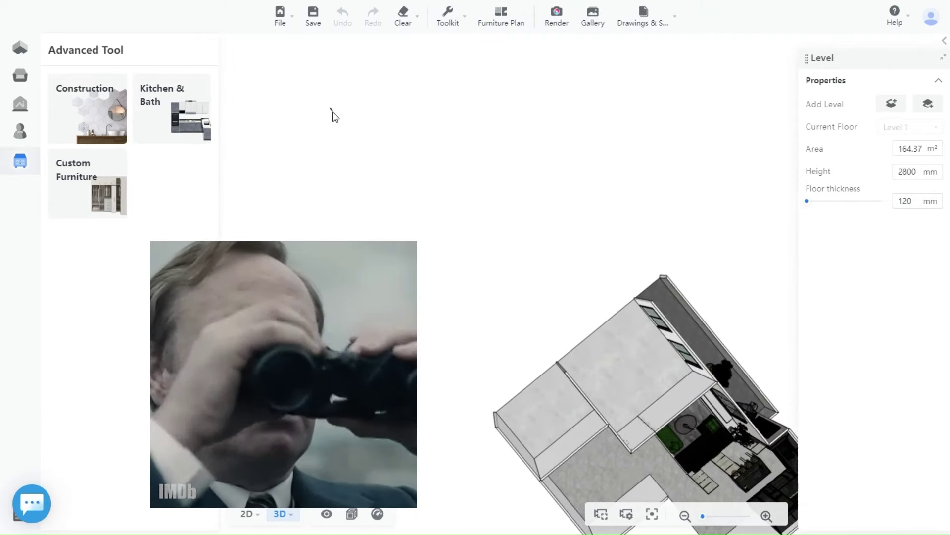
{"action": "left_click_drag", "start_coordinate": [409, 208], "coordinate": [551, 346]}
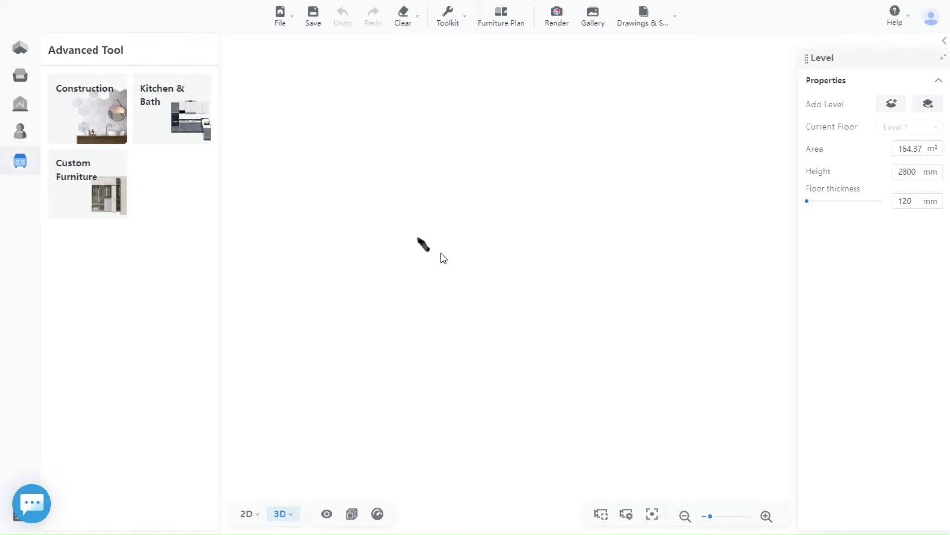
{"action": "scroll", "coordinate": [404, 263], "scroll_direction": "up", "scroll_amount": 3}
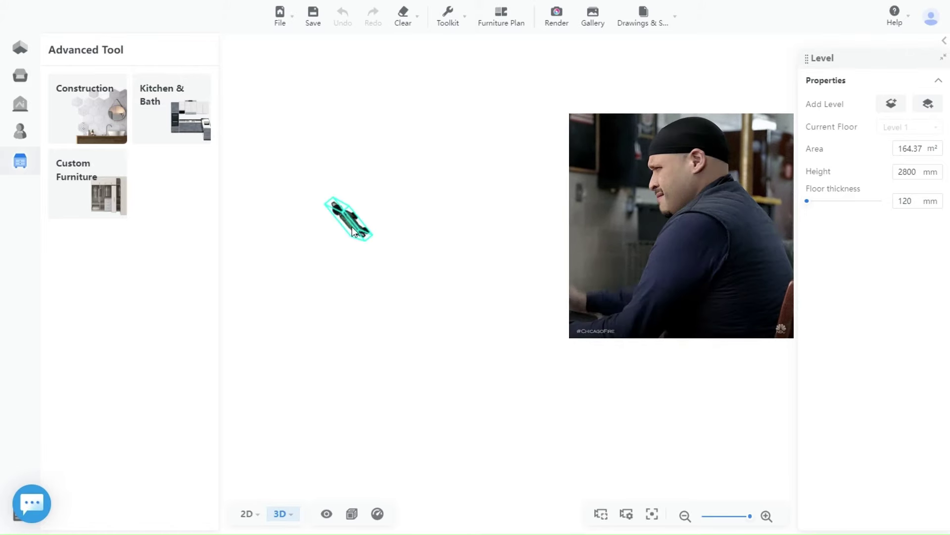
Rotate the small horse ornament by -60° to a Z angle of -150° and deselect it.
{"action": "left_click", "coordinate": [366, 245]}
{"action": "left_click_drag", "start_coordinate": [367, 245], "coordinate": [405, 300]}
{"action": "left_click_drag", "start_coordinate": [457, 262], "coordinate": [405, 296]}
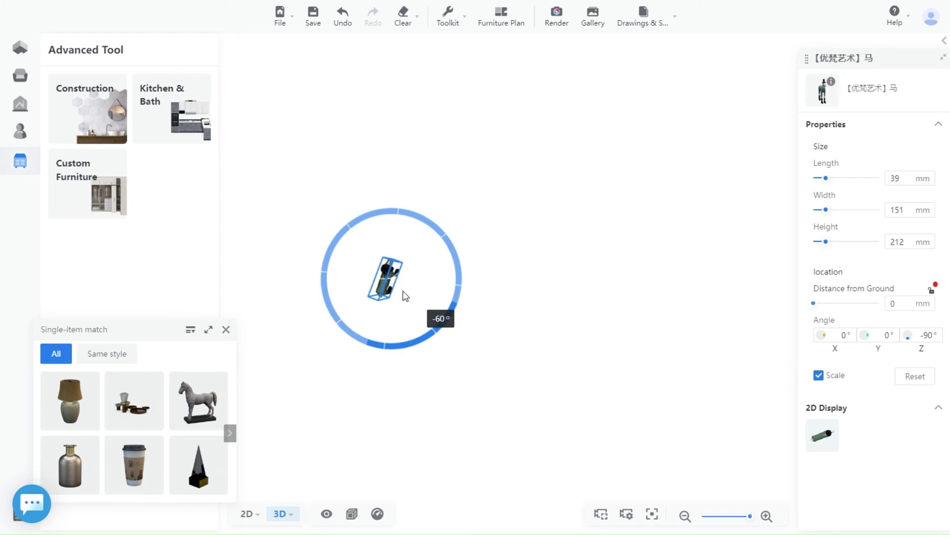
{"action": "left_click_drag", "start_coordinate": [394, 360], "coordinate": [392, 362]}
{"action": "left_click_drag", "start_coordinate": [358, 413], "coordinate": [334, 375]}
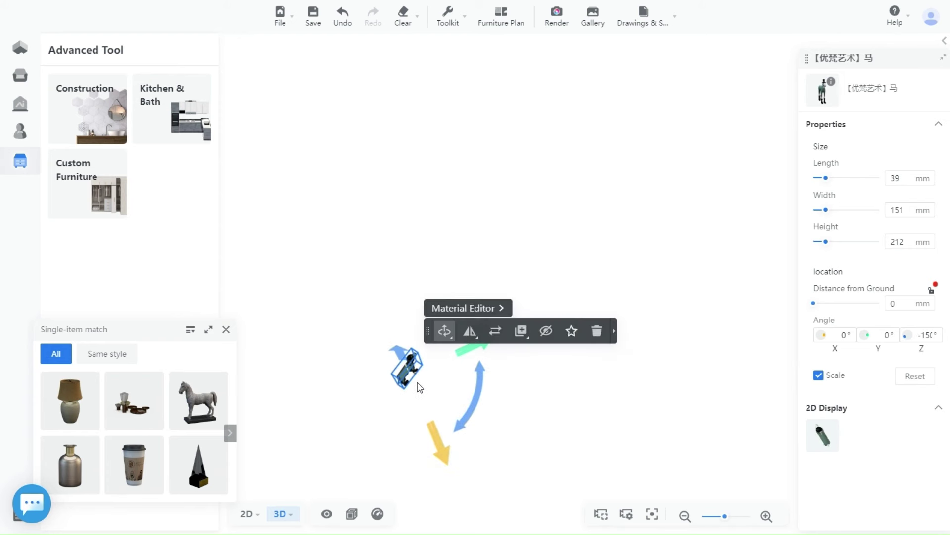
{"action": "scroll", "coordinate": [599, 446], "scroll_direction": "down", "scroll_amount": 5}
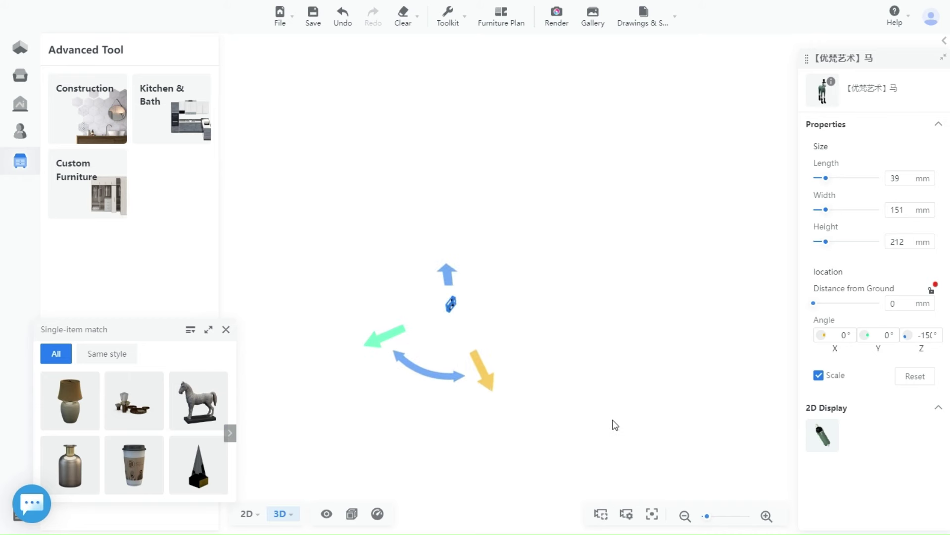
{"action": "left_click", "coordinate": [413, 394]}
Bring the room with the wood-panelled wall back into view and open the perspective render mode.
{"action": "left_click_drag", "start_coordinate": [401, 269], "coordinate": [441, 276]}
{"action": "right_click_drag", "start_coordinate": [457, 419], "coordinate": [476, 351]}
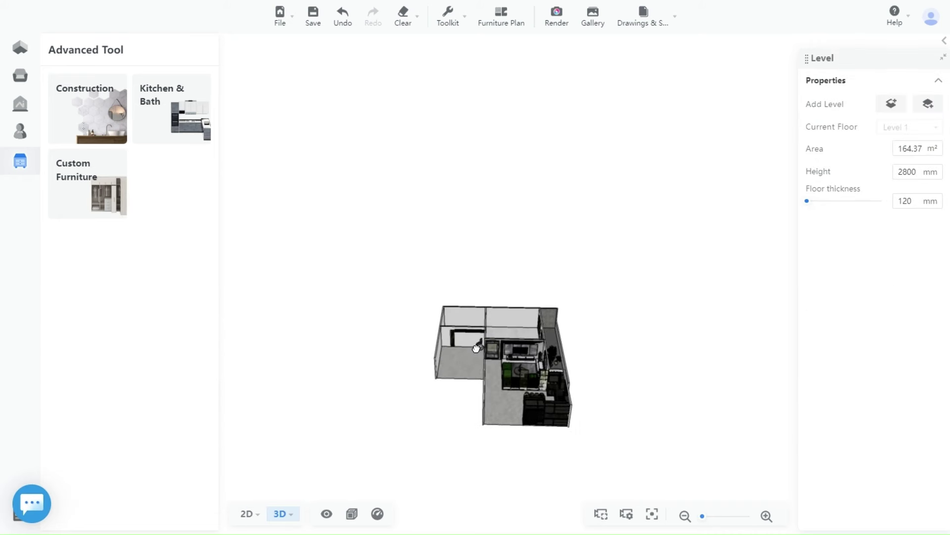
{"action": "scroll", "coordinate": [462, 359], "scroll_direction": "up", "scroll_amount": 3}
{"action": "right_click_drag", "start_coordinate": [465, 384], "coordinate": [485, 332]}
{"action": "scroll", "coordinate": [488, 348], "scroll_direction": "up", "scroll_amount": 3}
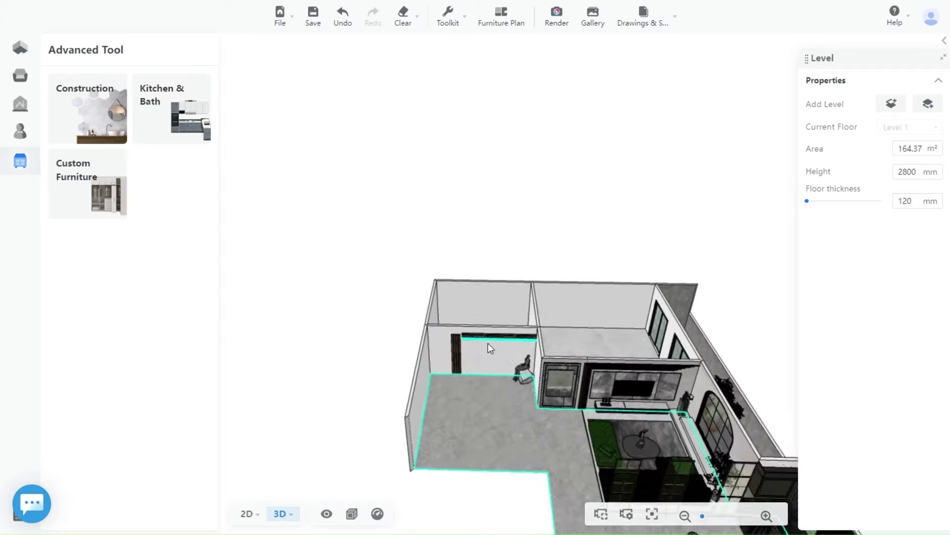
{"action": "scroll", "coordinate": [493, 354], "scroll_direction": "up", "scroll_amount": 5}
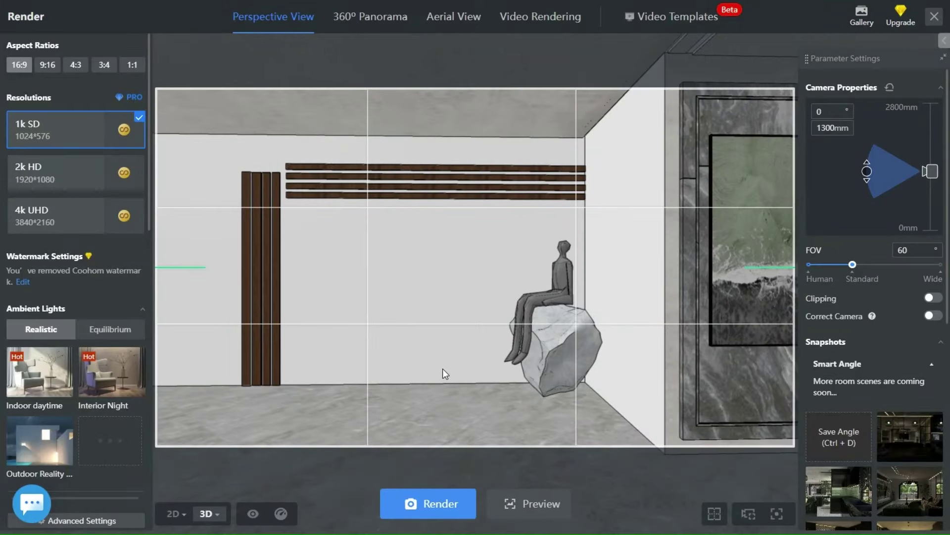
Frame the camera on the panelled wall and seated figure, and render it at 1k SD with the kitchen night lighting.
{"action": "scroll", "coordinate": [573, 353], "scroll_direction": "up", "scroll_amount": 2}
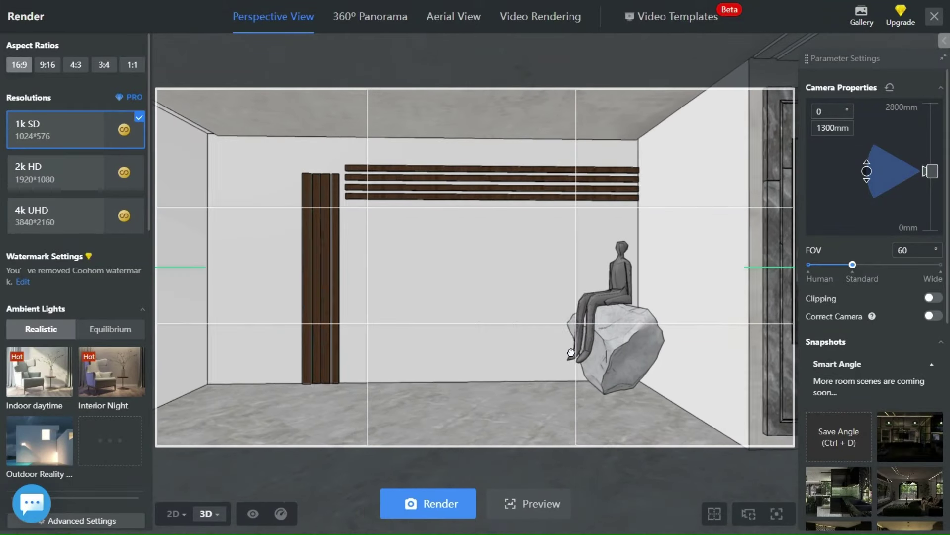
{"action": "left_click_drag", "start_coordinate": [573, 353], "coordinate": [574, 358]}
{"action": "scroll", "coordinate": [33, 348], "scroll_direction": "down", "scroll_amount": 5}
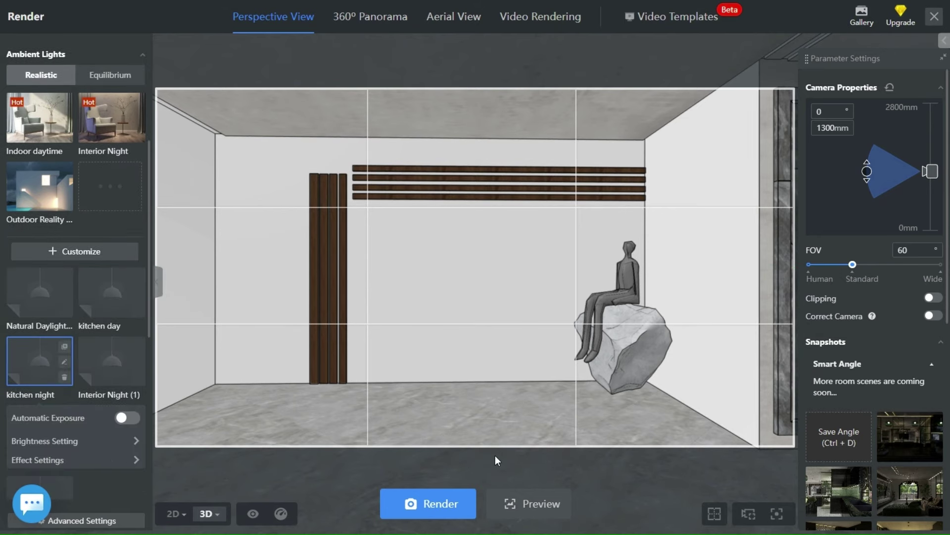
{"action": "left_click", "coordinate": [424, 504]}
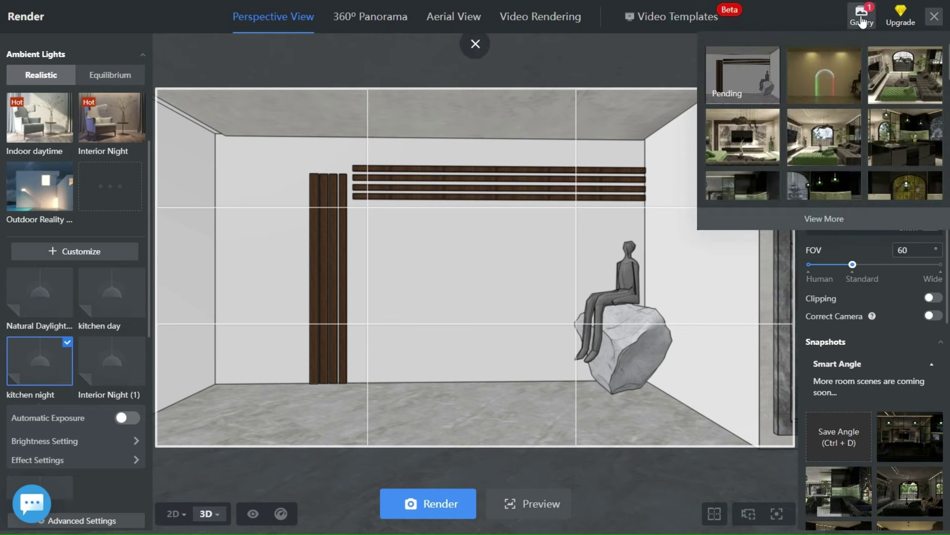
Examine the wall render's panels and light strips up close in the gallery, and open the earlier 2k HD living room render with the TV wall.
{"action": "left_click", "coordinate": [862, 20]}
{"action": "scroll", "coordinate": [132, 208], "scroll_direction": "up", "scroll_amount": 5}
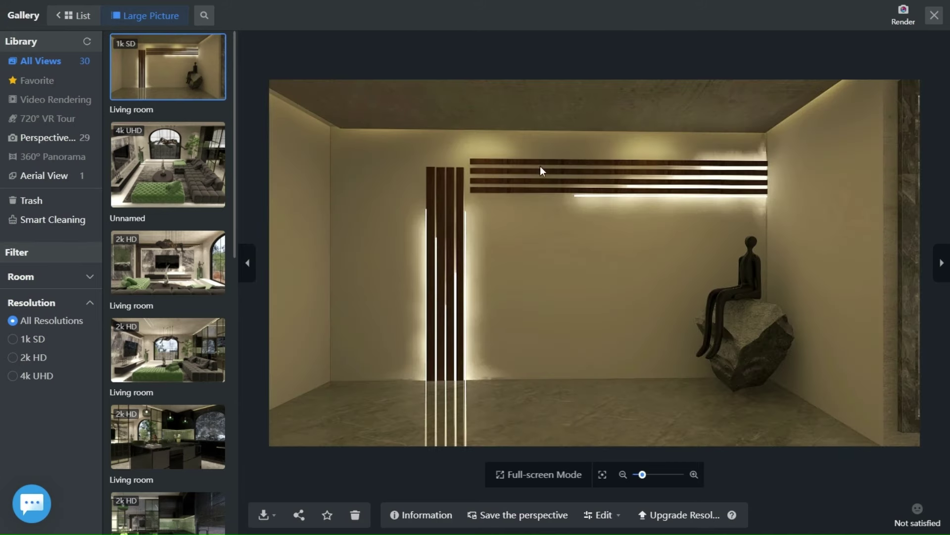
{"action": "scroll", "coordinate": [742, 200], "scroll_direction": "up", "scroll_amount": 3}
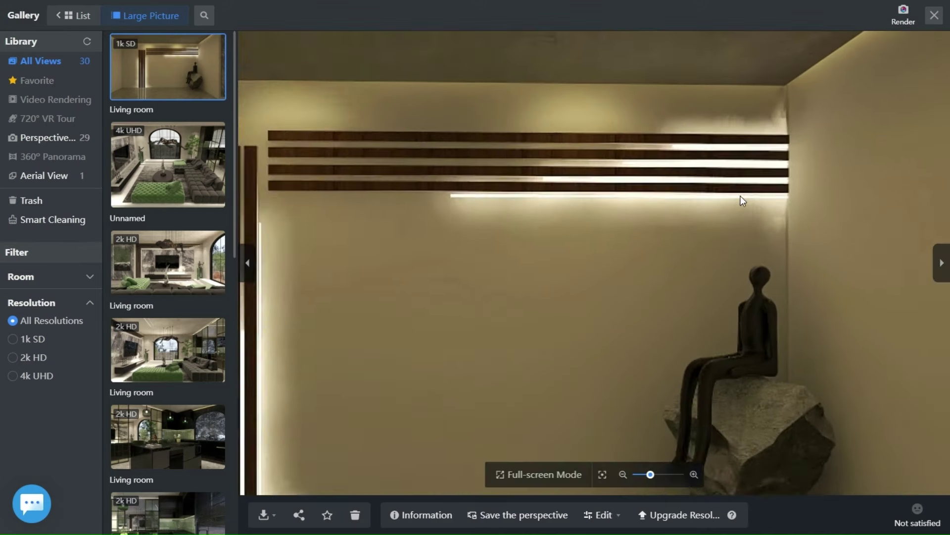
{"action": "scroll", "coordinate": [745, 195], "scroll_direction": "down", "scroll_amount": 3}
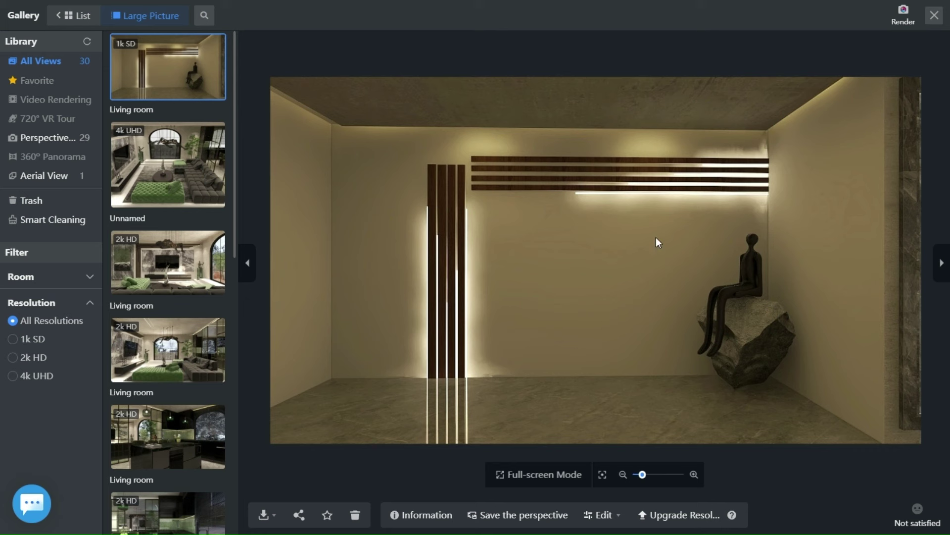
{"action": "scroll", "coordinate": [190, 195], "scroll_direction": "down", "scroll_amount": 2}
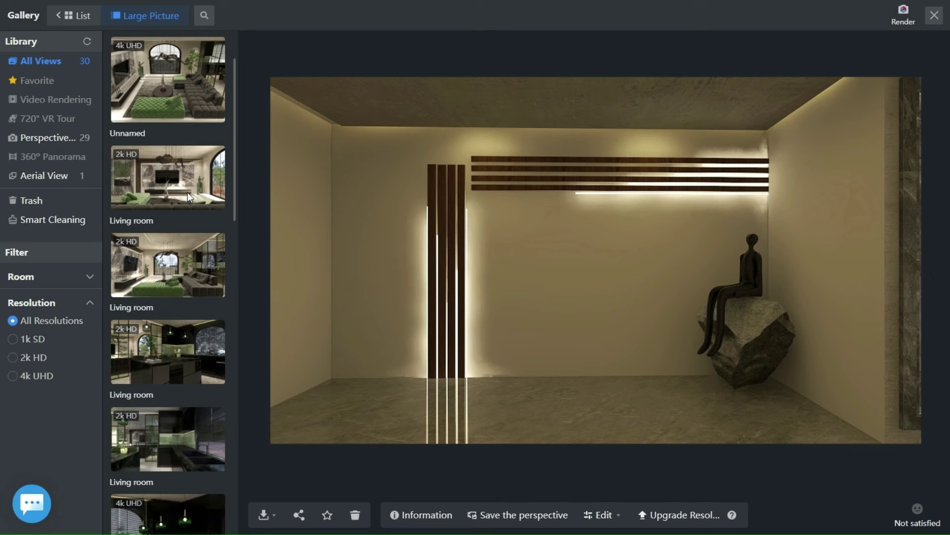
{"action": "key", "text": "Right"}
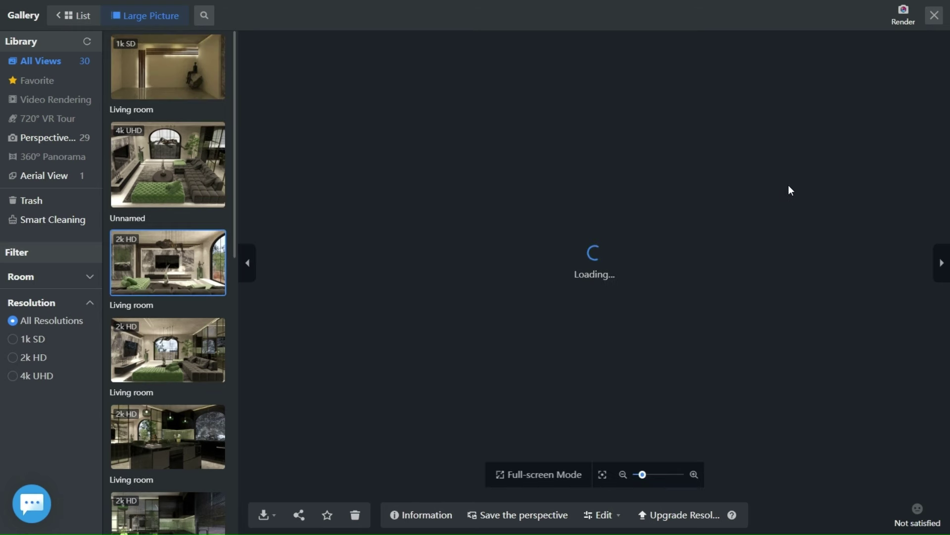